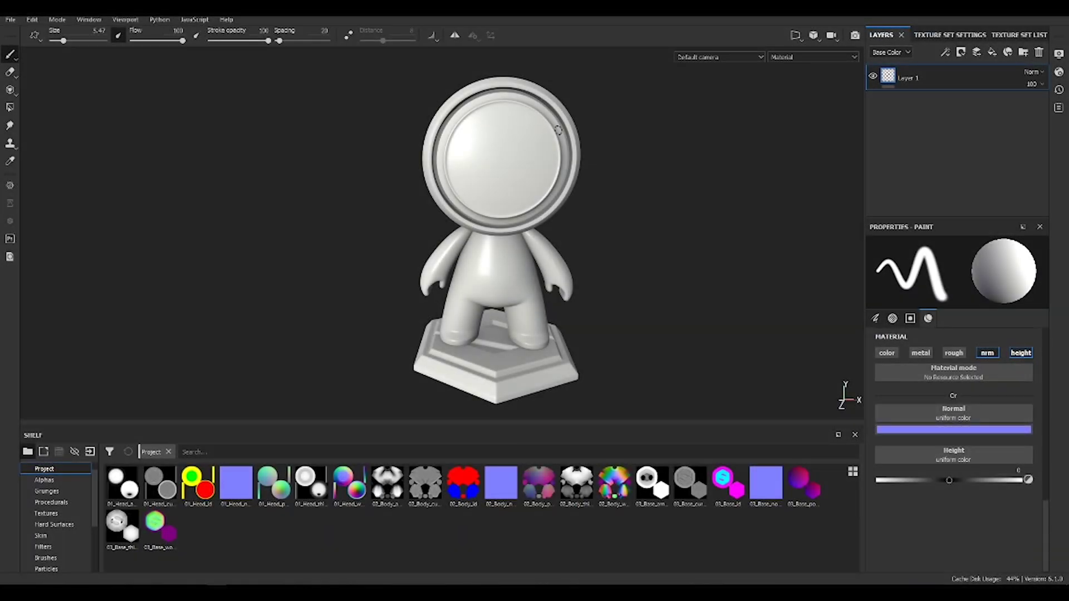
Step: Add a fill layer above Layer 1 on the head and attach a paint effect to it
middle_click_drag(565, 119, 480, 137, "alt")
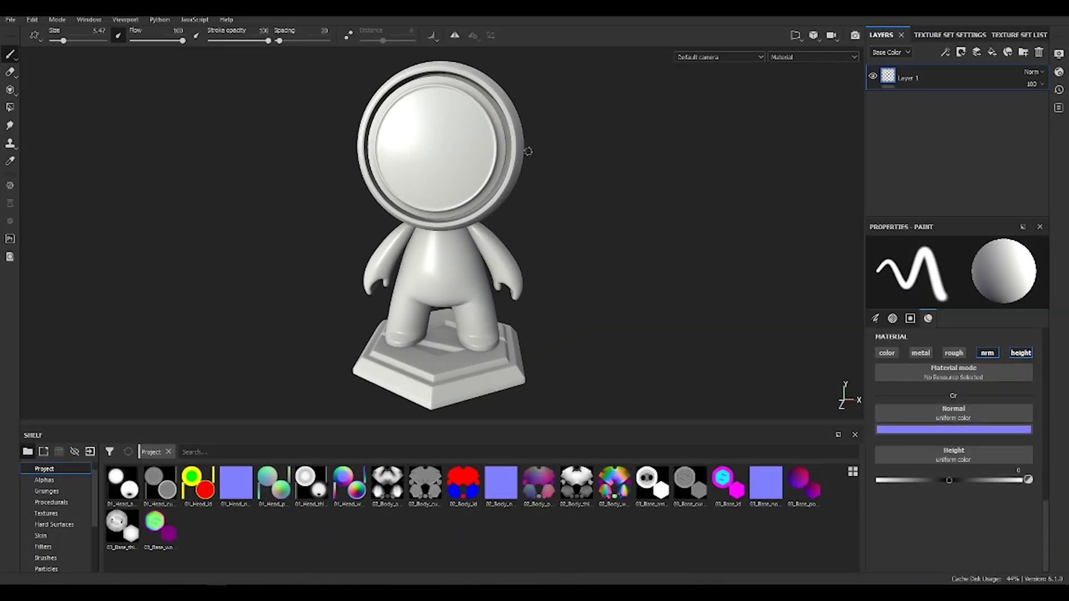
left_click_drag(528, 152, 513, 191, "alt")
middle_click_drag(501, 185, 503, 199, "alt")
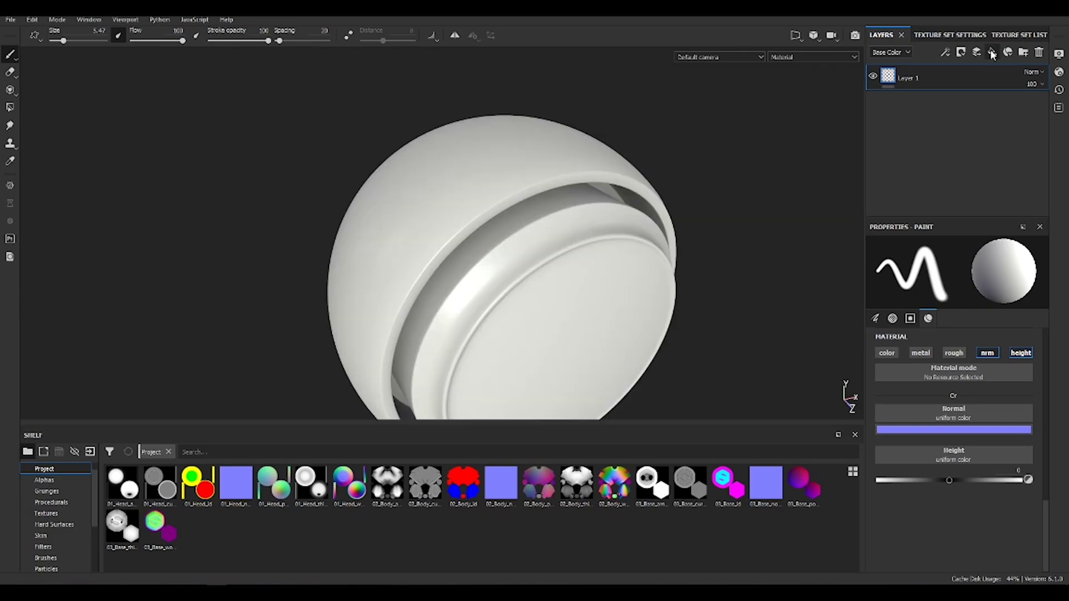
left_click(992, 53)
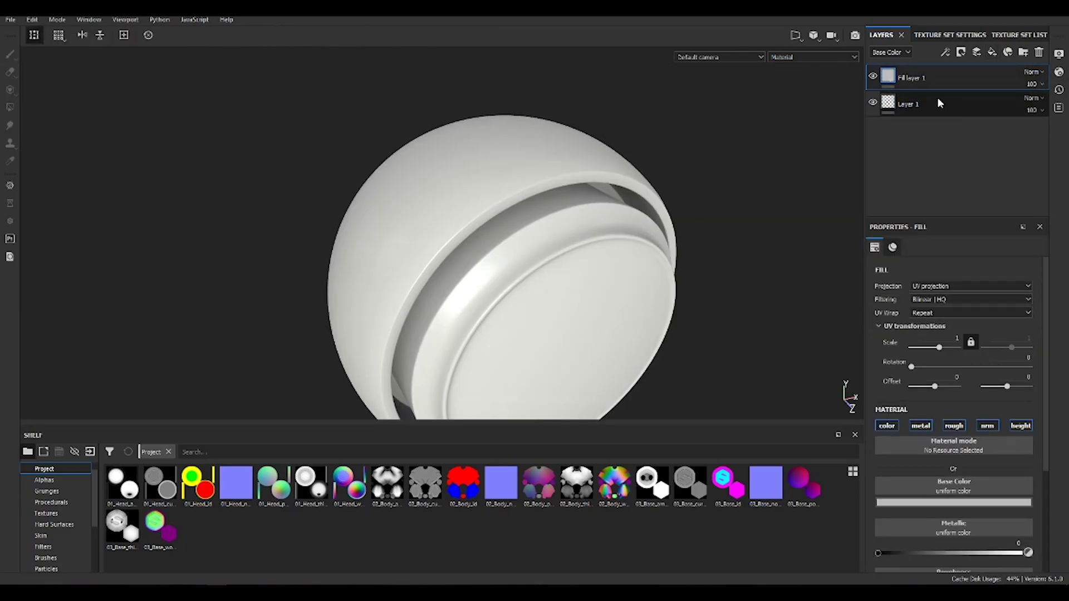
left_click_drag(673, 210, 643, 156, "alt")
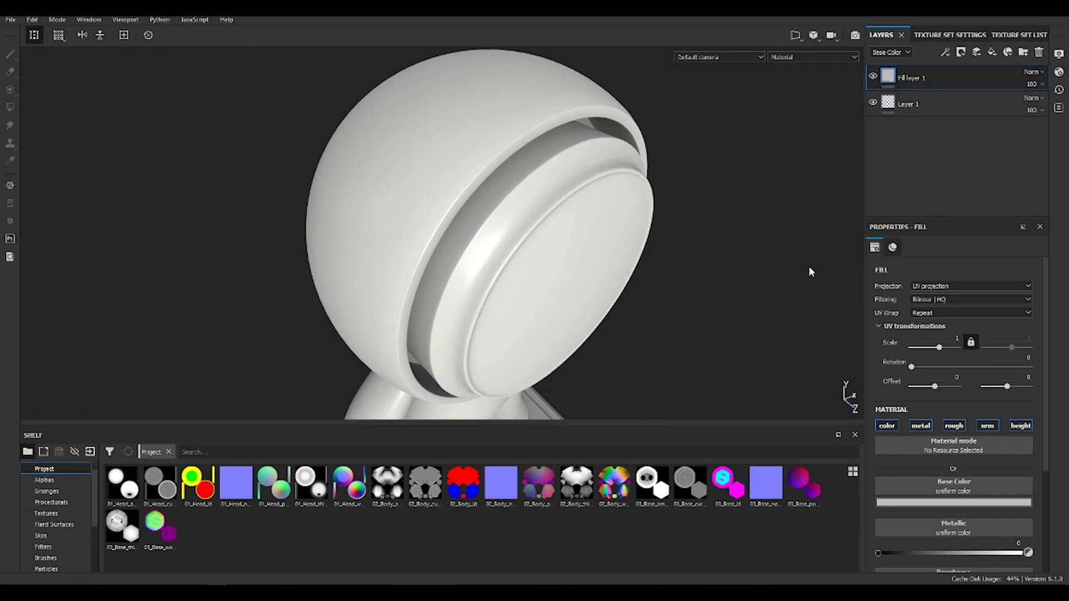
left_click(946, 52)
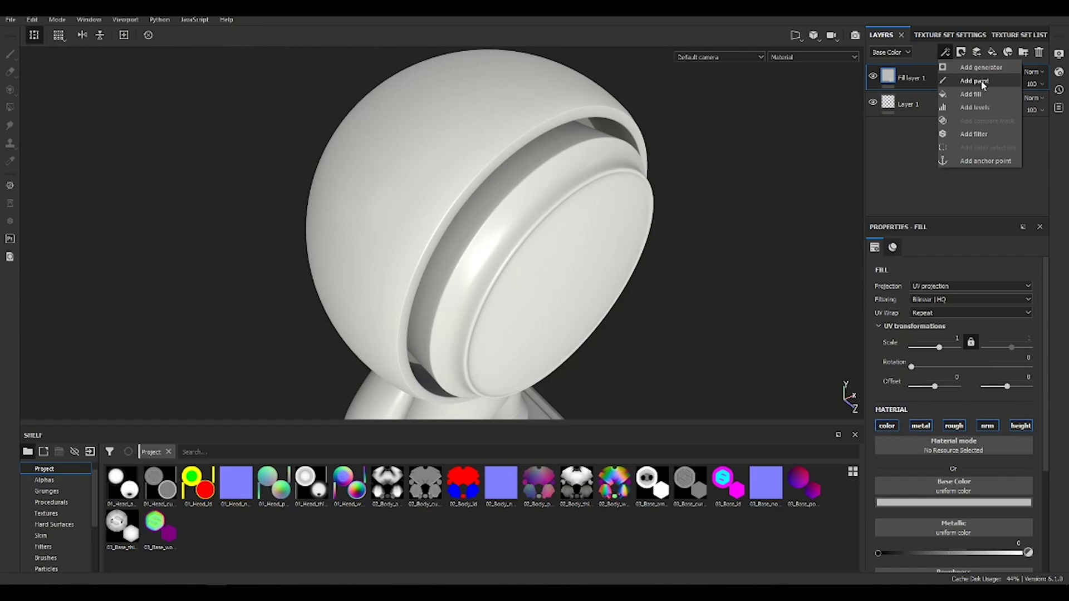
left_click(979, 80)
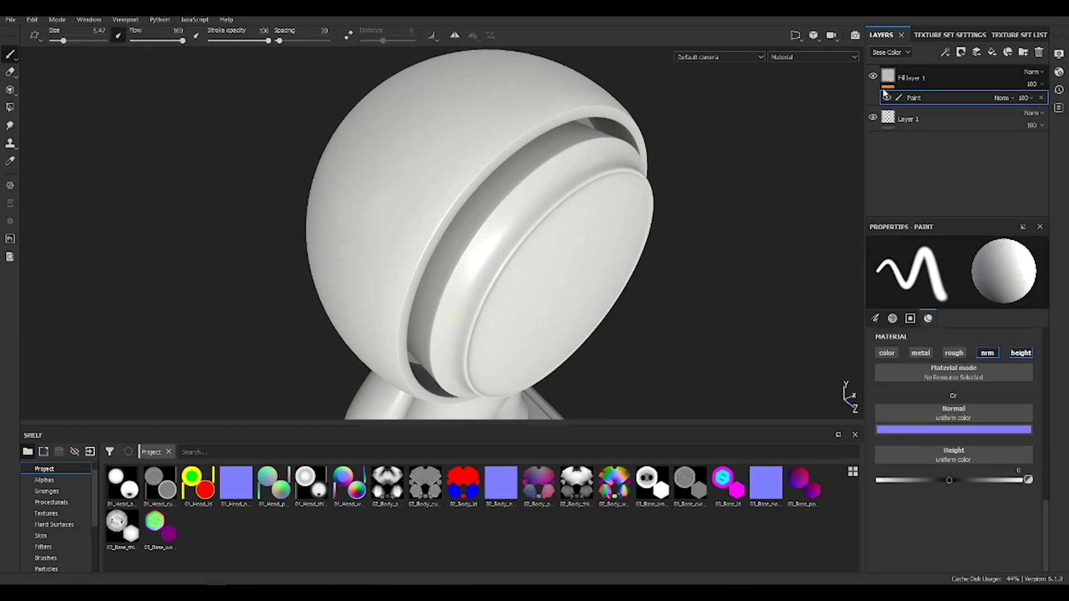
left_click(899, 79)
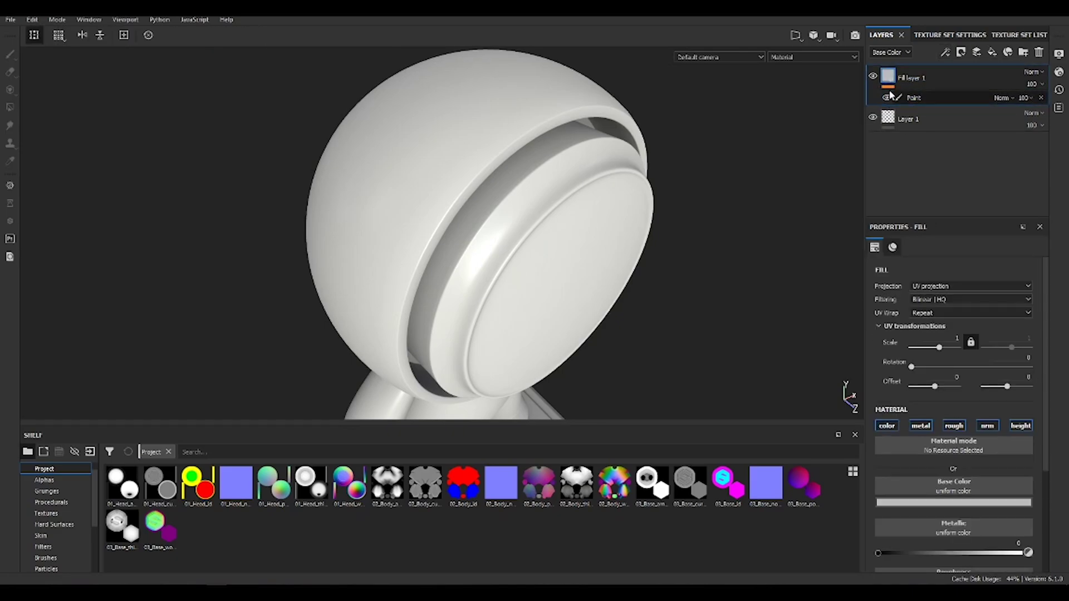
left_click_drag(682, 196, 629, 212, "alt")
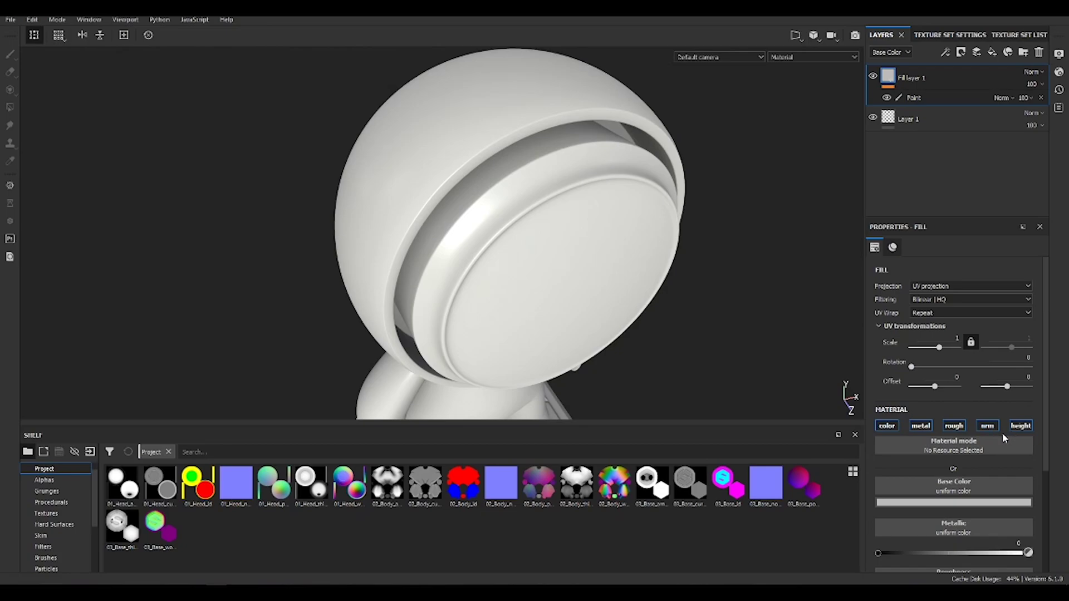
Step: Search the shelf for "normal" and assign the Handle Circle normal map to the fill layer's paint effect
left_click(908, 98)
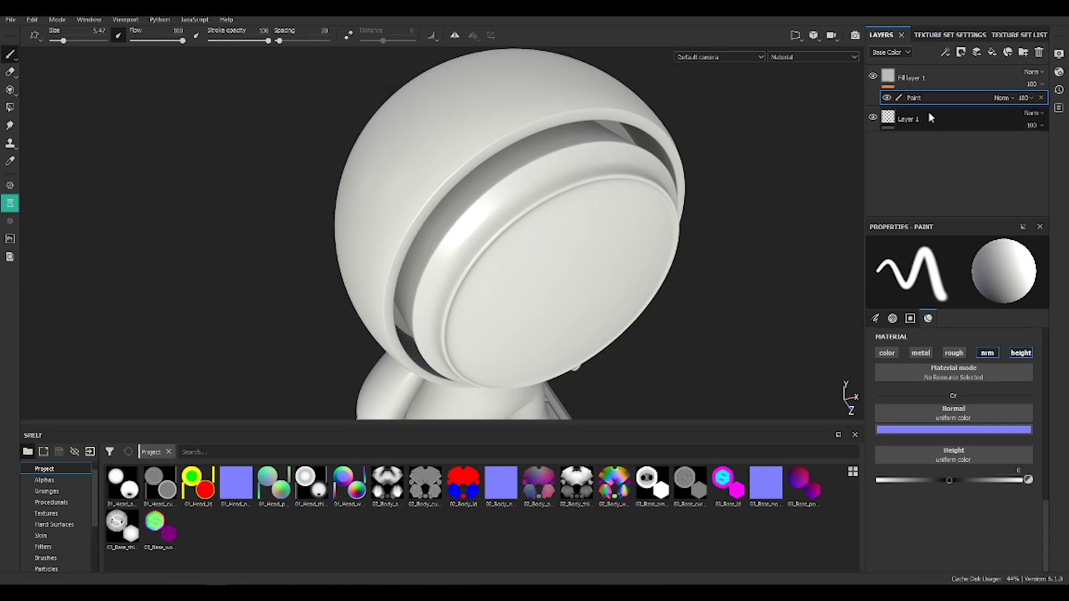
left_click_drag(685, 251, 745, 322, "alt")
left_click(168, 451)
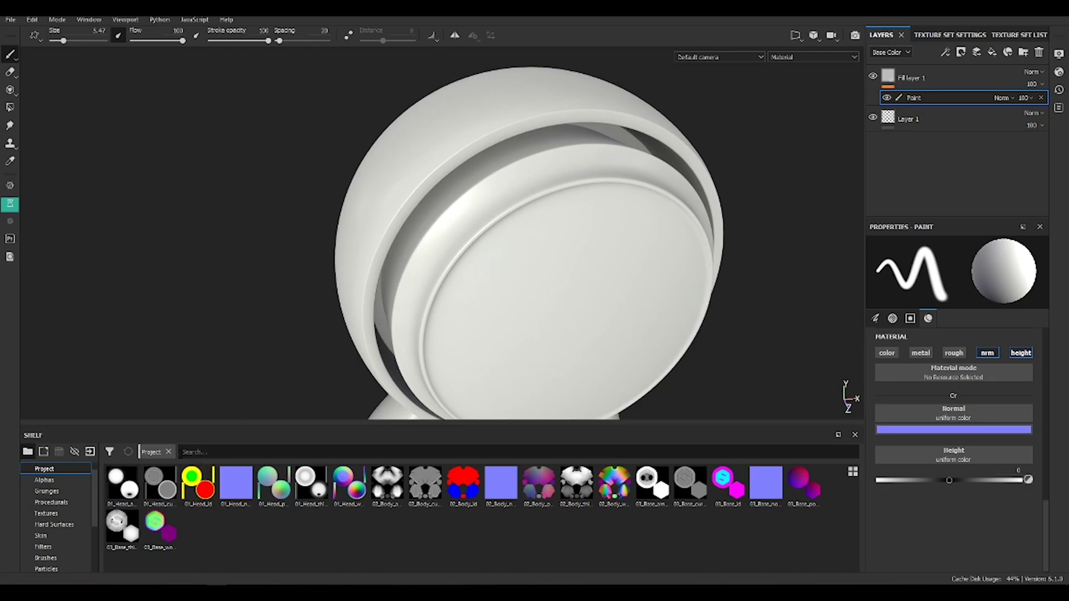
type("normal")
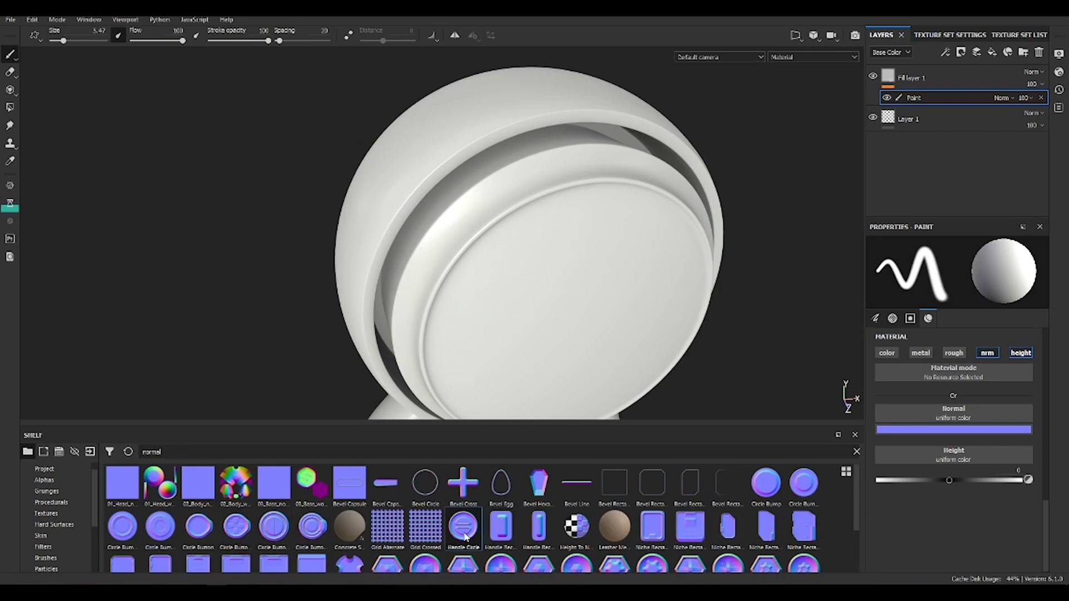
left_click_drag(470, 532, 953, 417)
Step: Set the brush size to about 67 and stamp the Handle Circle detail once at the centre of the head's front disc
mouse_move(618, 284)
left_mouse_down("alt")
mouse_move(484, 229)
mouse_move(514, 273)
mouse_move(481, 246)
left_mouse_up("alt")
scroll(481, 246, "down", 3)
middle_click_drag(510, 236, 453, 236, "alt")
right_click_drag(462, 232, 537, 232, "ctrl")
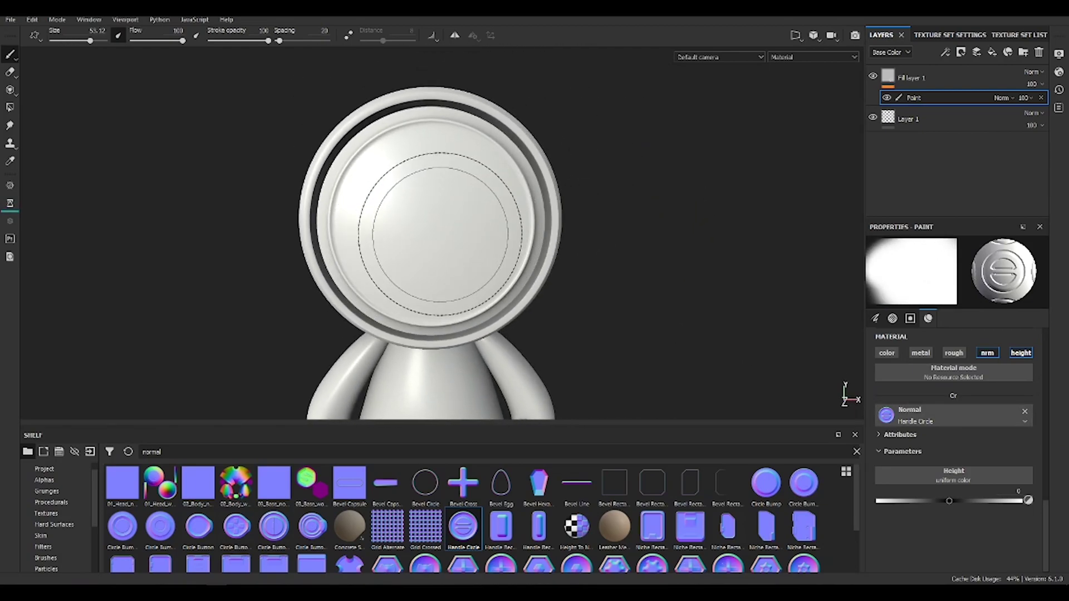
right_click_drag(440, 233, 463, 232, "ctrl")
left_click_drag(425, 228, 430, 230, "alt")
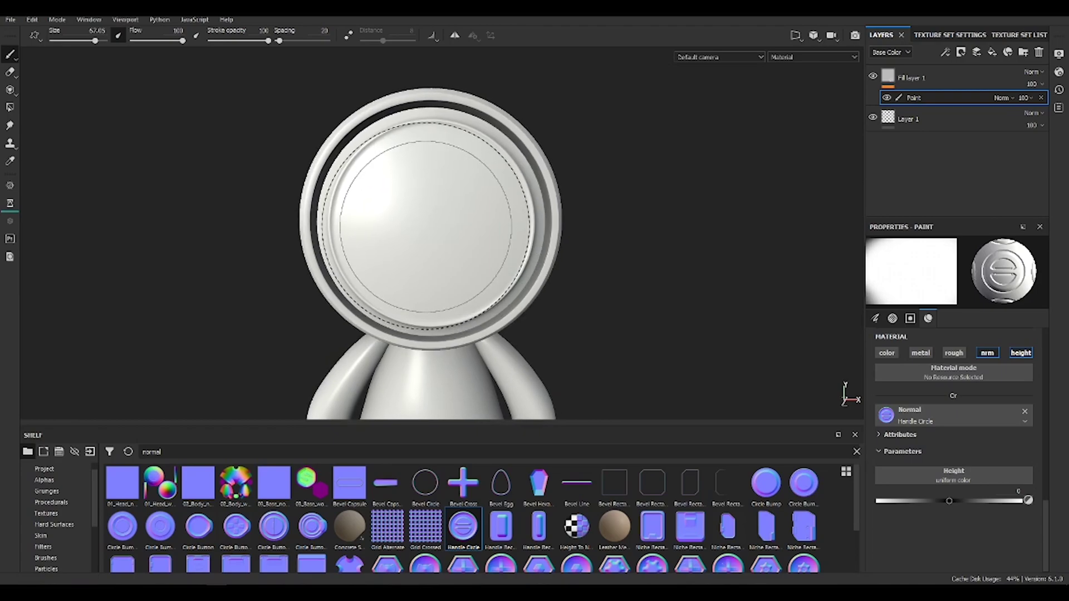
left_click(436, 228)
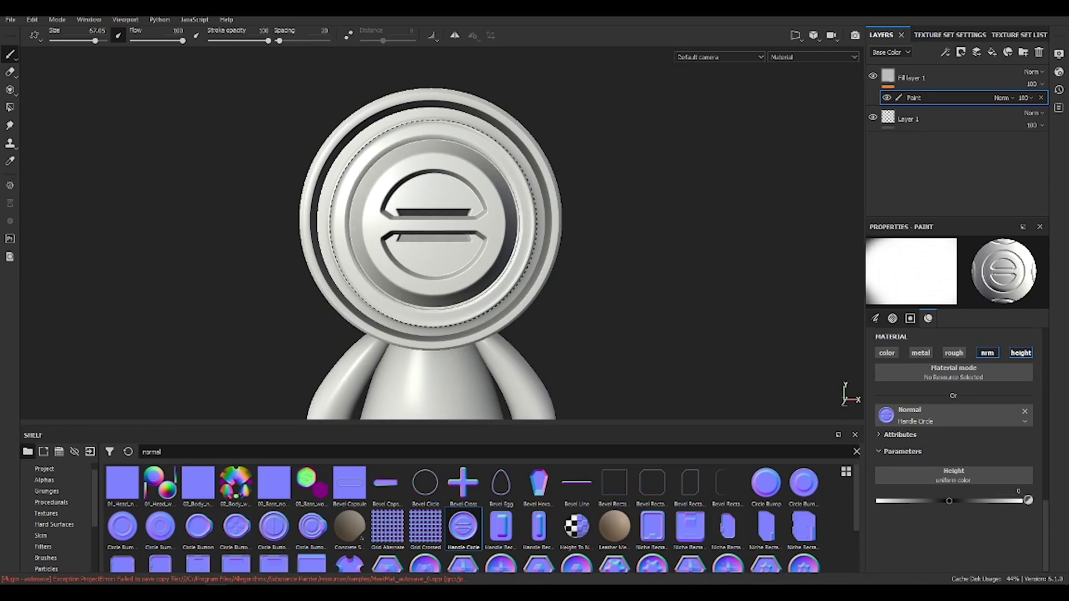
Step: Add another fill layer on top of the stack and set its base color to deep red
mouse_move(659, 222)
left_mouse_down("alt")
mouse_move(544, 256)
mouse_move(504, 221)
mouse_move(339, 208)
mouse_move(635, 182)
mouse_move(515, 160)
mouse_move(476, 268)
mouse_move(540, 228)
left_mouse_up("alt")
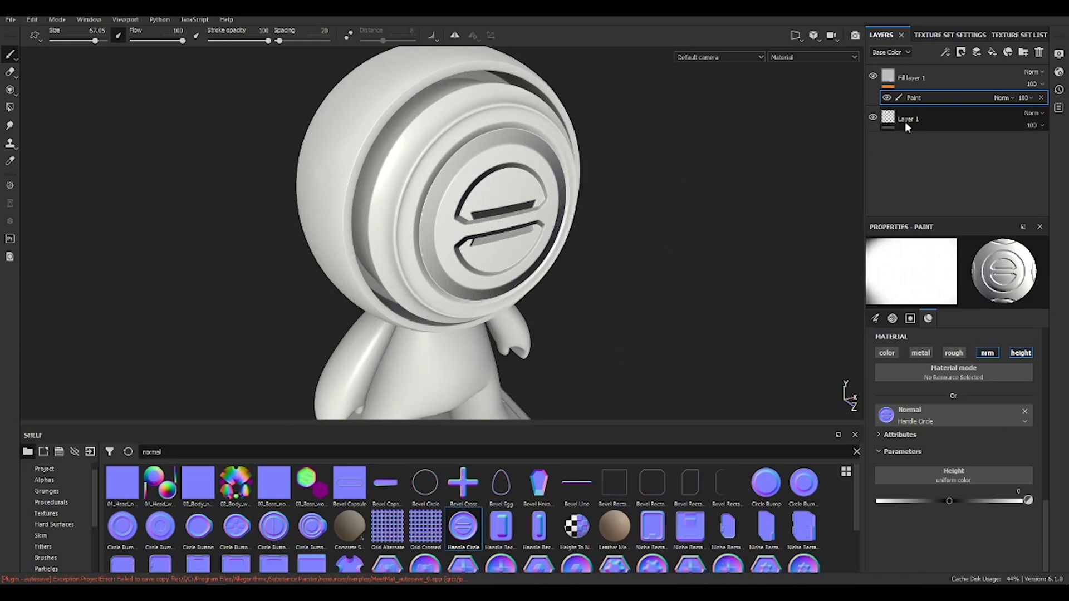
left_click(992, 52)
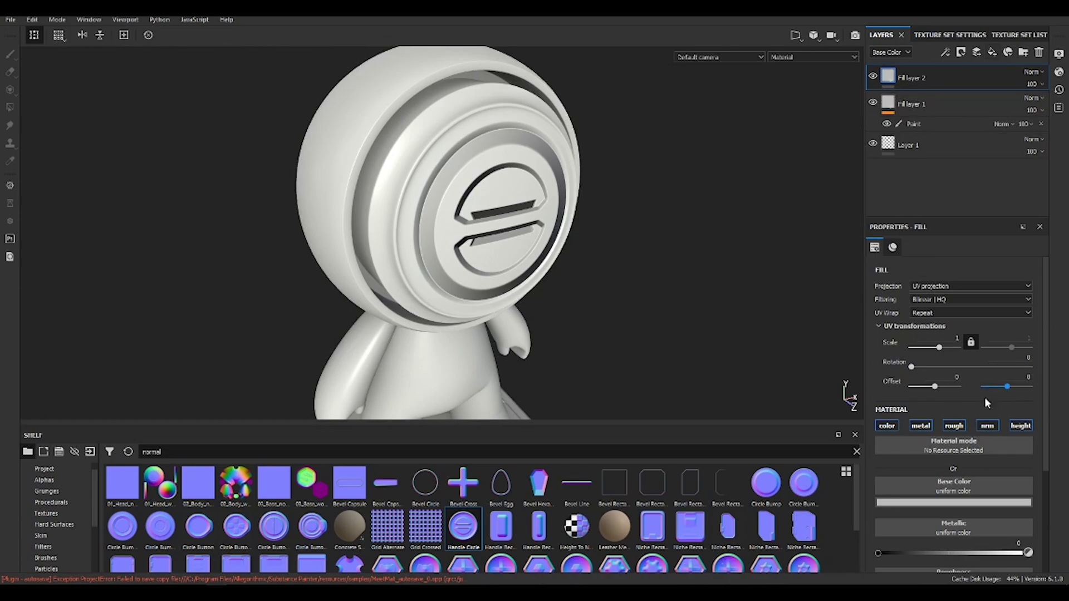
scroll(966, 456, "down", 3)
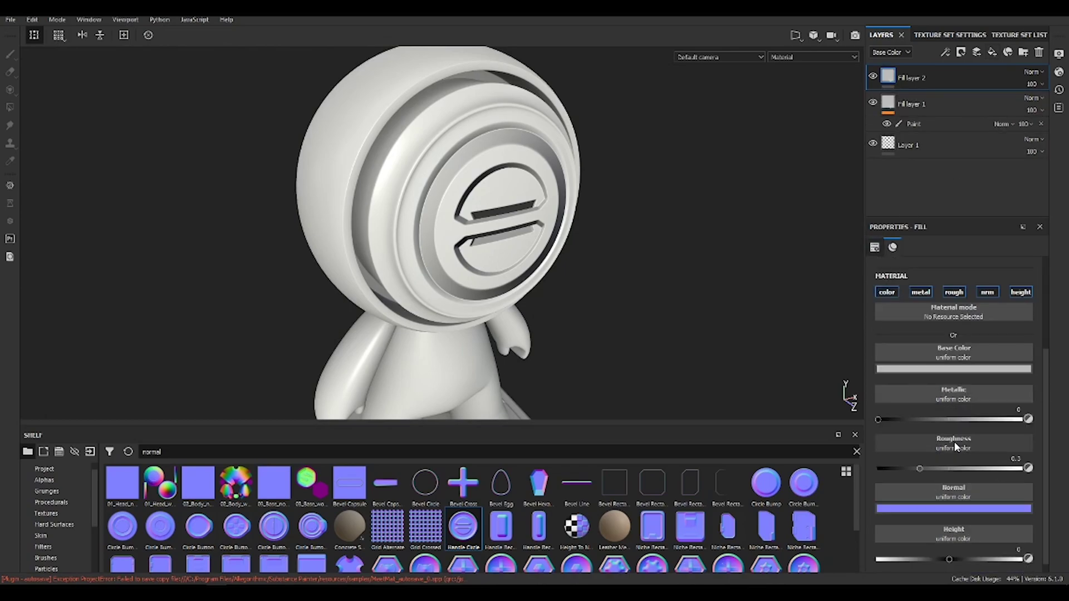
left_click(953, 370)
left_click_drag(1000, 396, 994, 426)
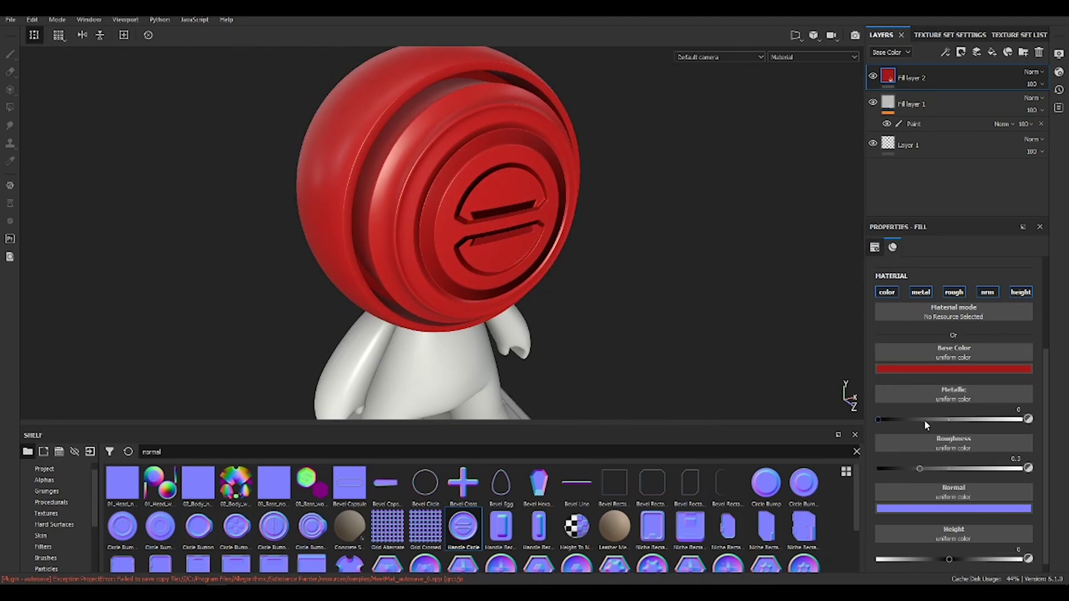
Step: Set the red fill layer's metallic to 1 and its roughness to 0.5
left_click_drag(921, 419, 1022, 419)
left_click(996, 470)
left_click_drag(995, 470, 949, 469)
left_click_drag(262, 173, 613, 195, "alt")
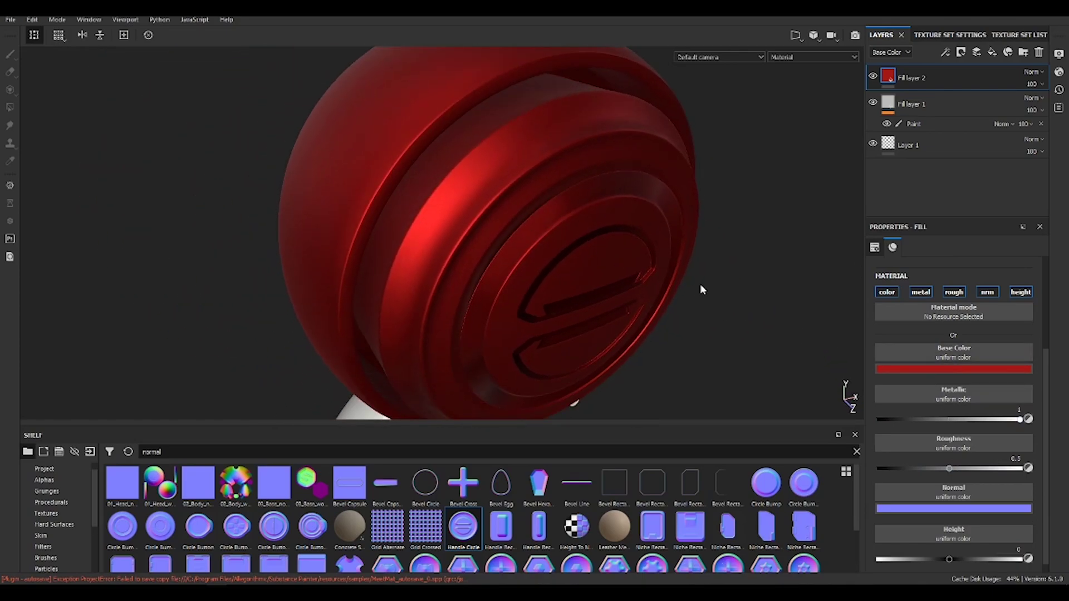
left_click_drag(663, 221, 565, 185, "alt")
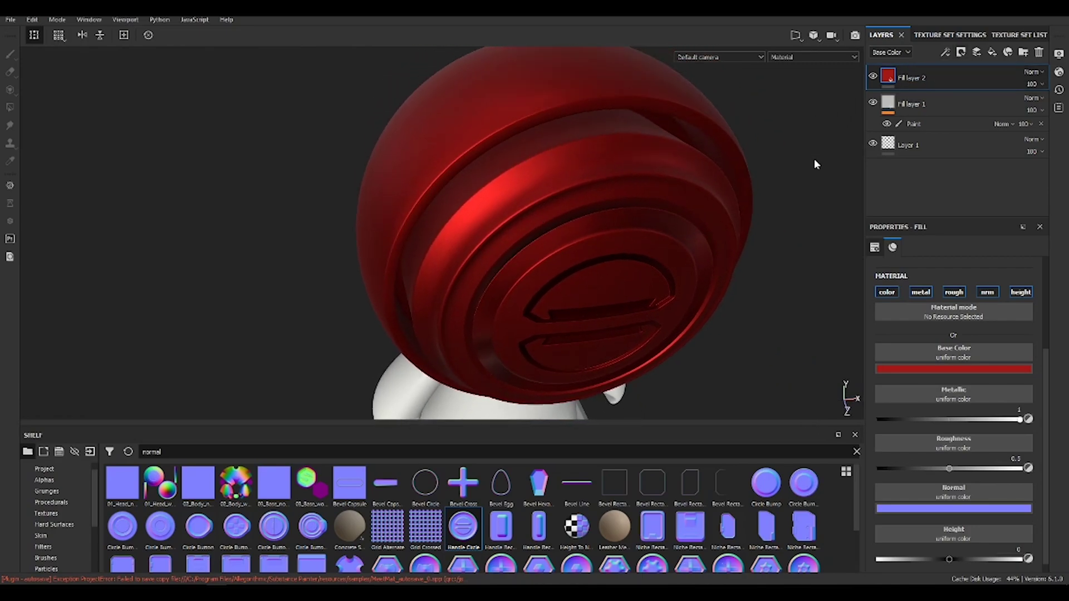
Step: Add a third fill layer above the red one and set its metallic to 1 for a bare metal look
left_click(991, 52)
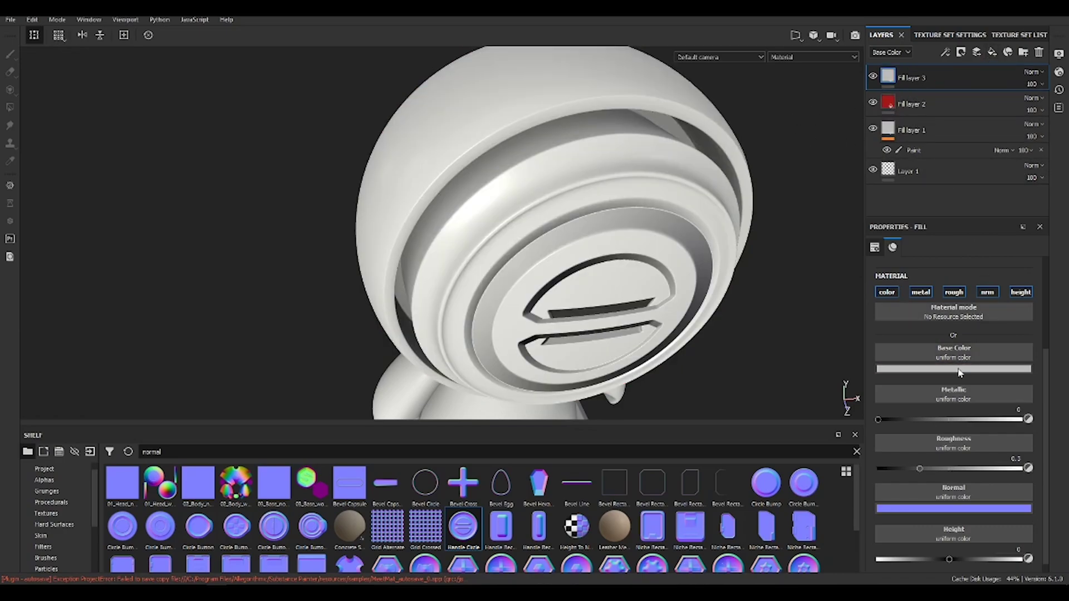
left_click_drag(917, 420, 1062, 426)
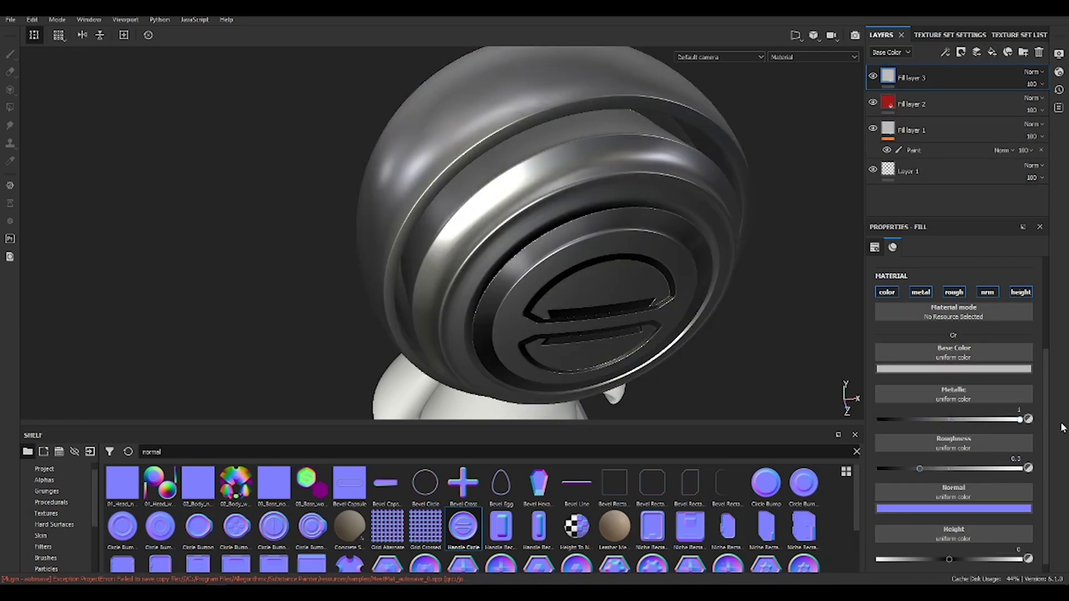
left_click_drag(518, 253, 669, 215, "alt")
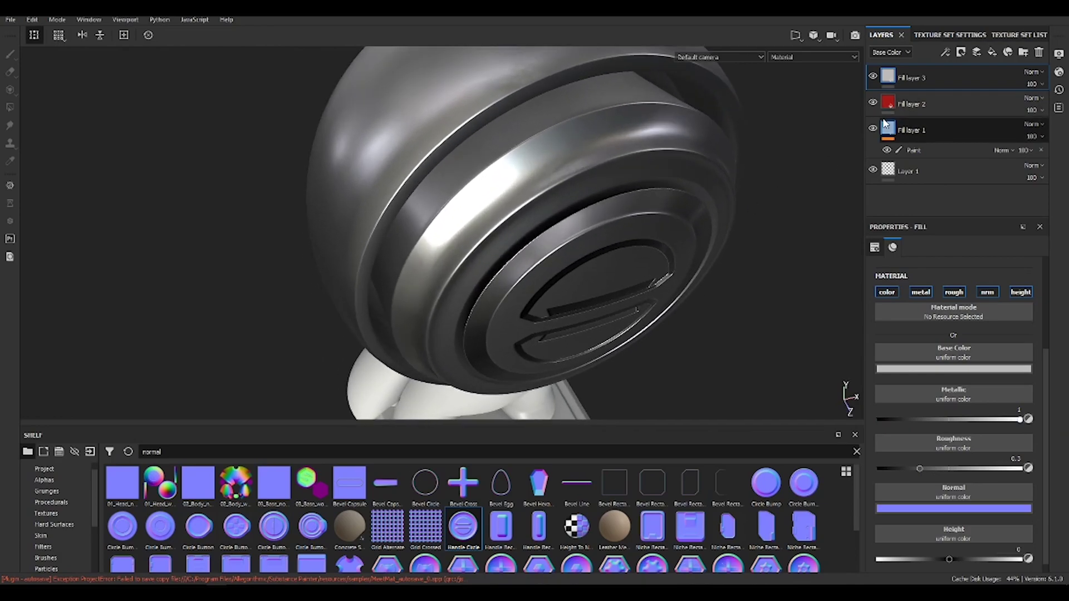
Step: Add a black mask to the bare metal fill layer and apply the Mask Builder - Legacy generator to it
left_click(962, 54)
left_click(968, 76)
left_click(948, 54)
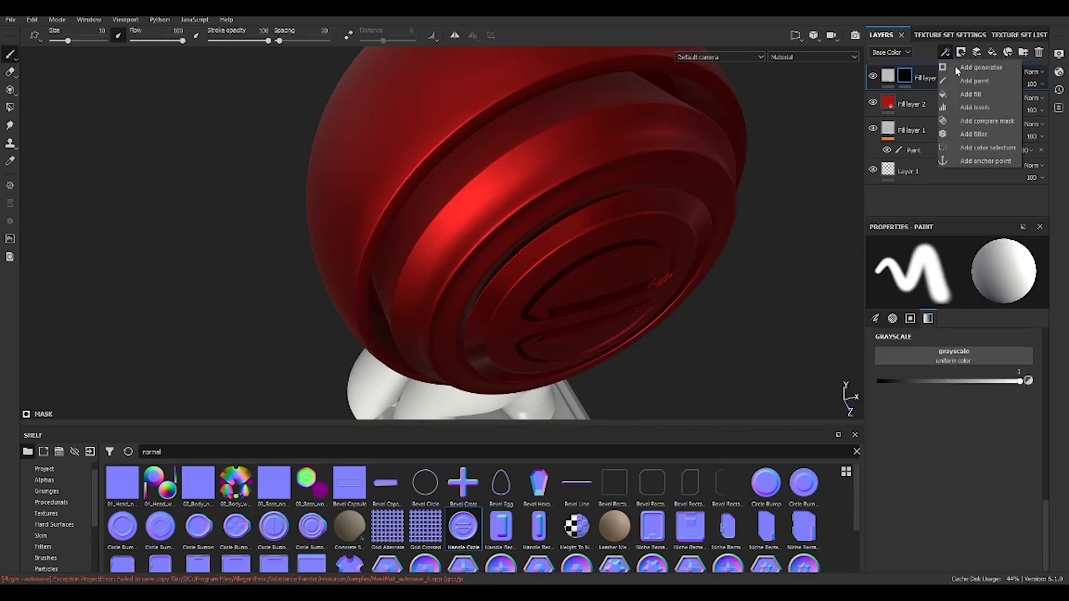
left_click(986, 68)
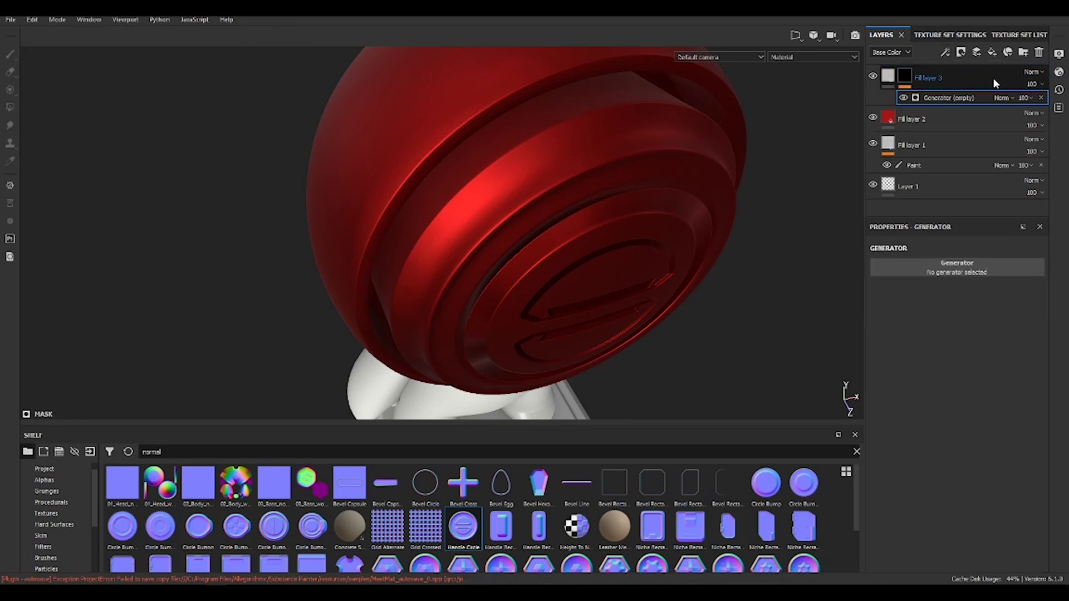
left_click(958, 271)
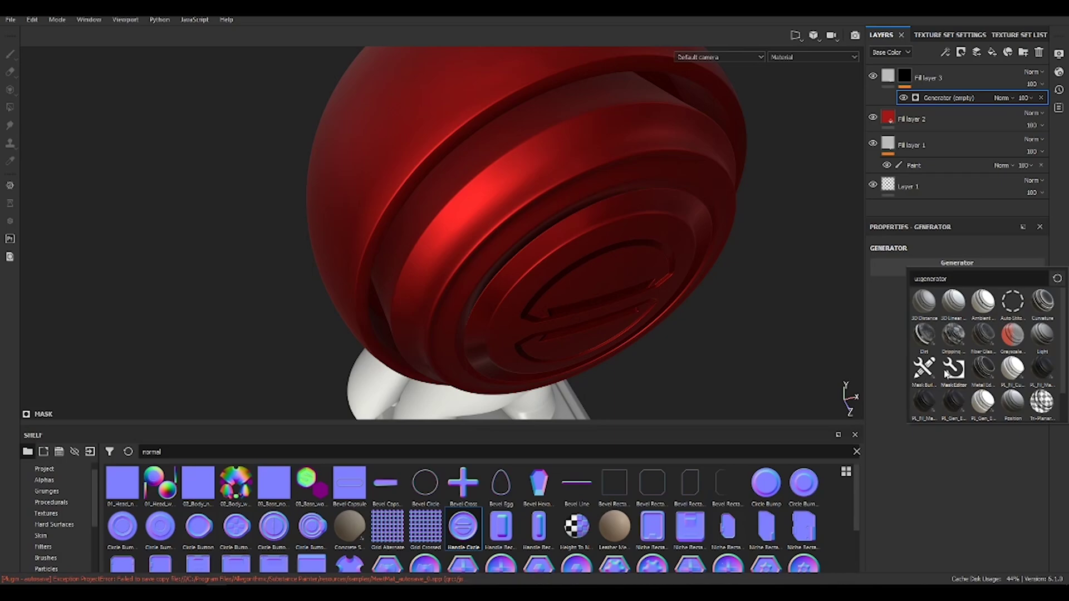
left_click(926, 370)
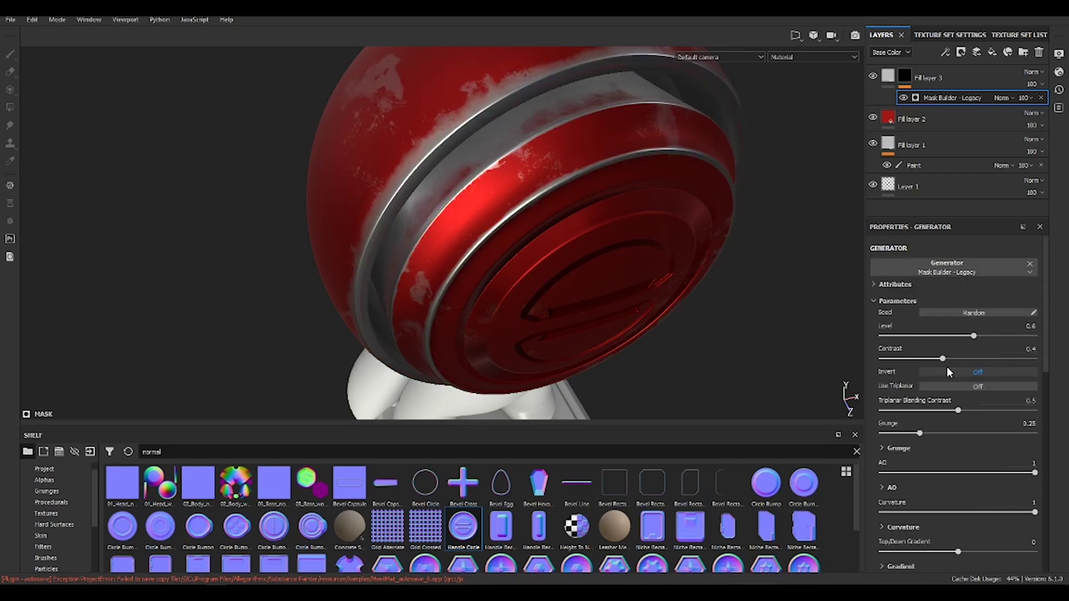
Step: Examine the generated edge wear around the head's rims and on the stamped Handle Circle detail from several angles
left_click_drag(650, 269, 466, 192, "alt")
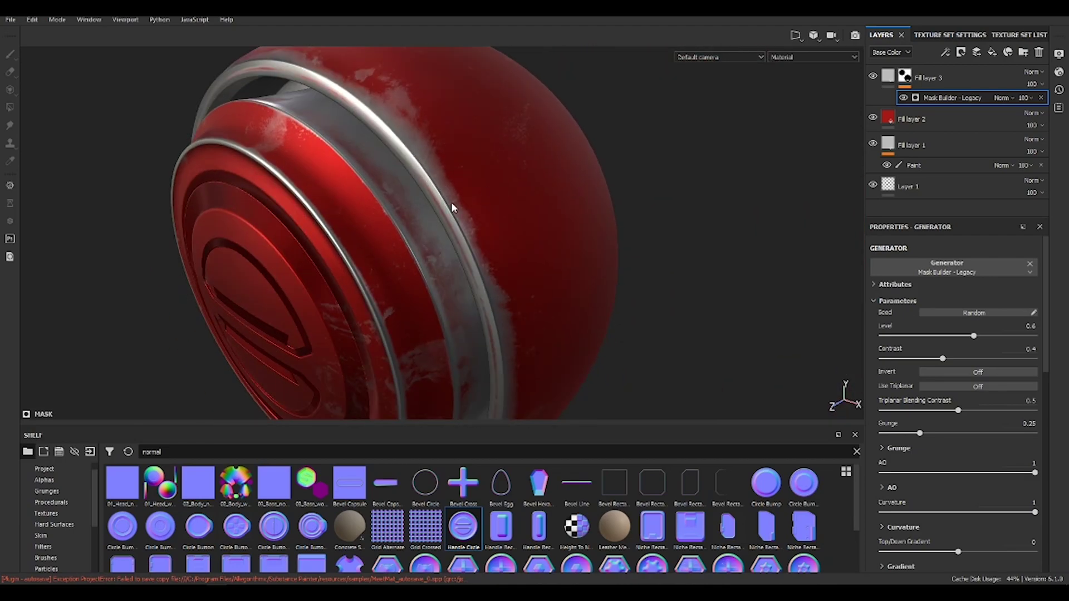
left_click_drag(401, 231, 486, 82, "alt")
left_click_drag(444, 217, 412, 158, "alt")
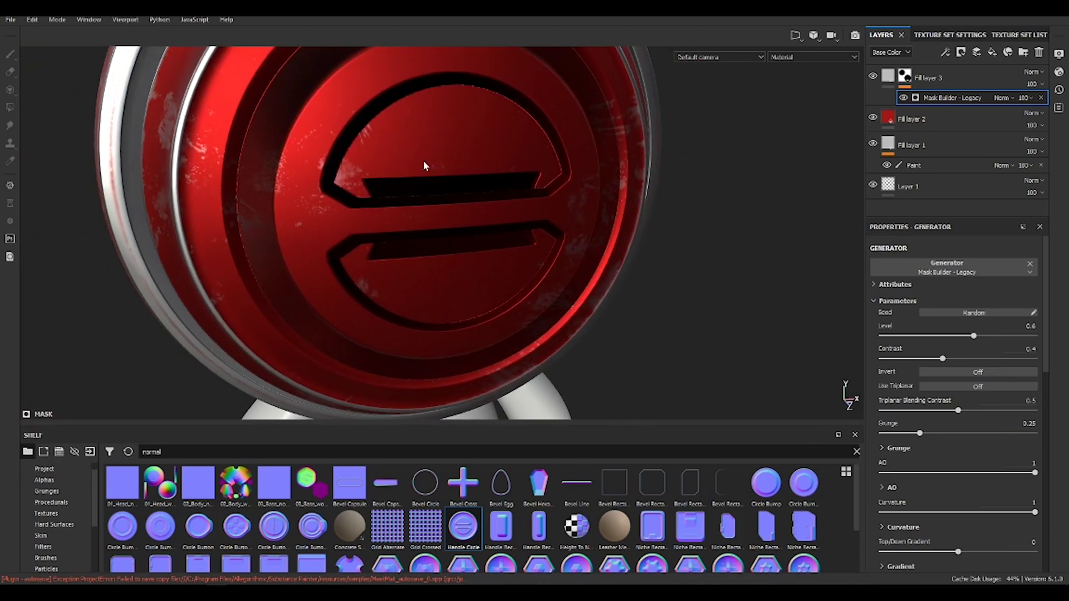
left_click_drag(591, 192, 470, 186, "alt")
right_click_drag(526, 192, 582, 202, "alt")
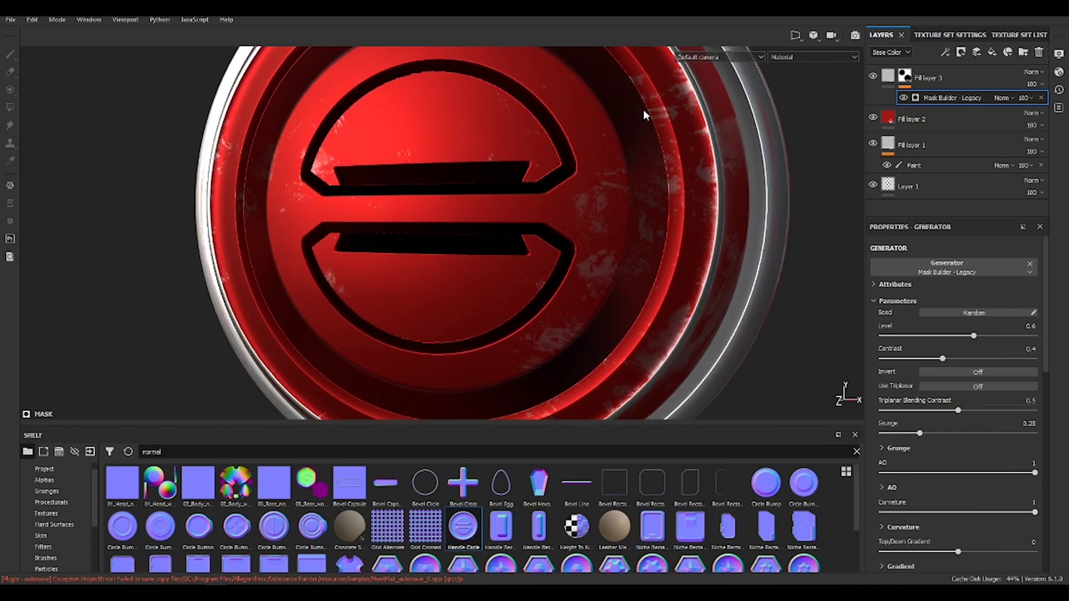
right_click_drag(675, 253, 577, 214, "alt")
mouse_move(577, 214)
left_mouse_down("alt")
mouse_move(484, 217)
mouse_move(571, 217)
left_mouse_up("alt")
right_click_drag(571, 217, 467, 179, "alt")
left_click_drag(466, 181, 453, 117, "alt")
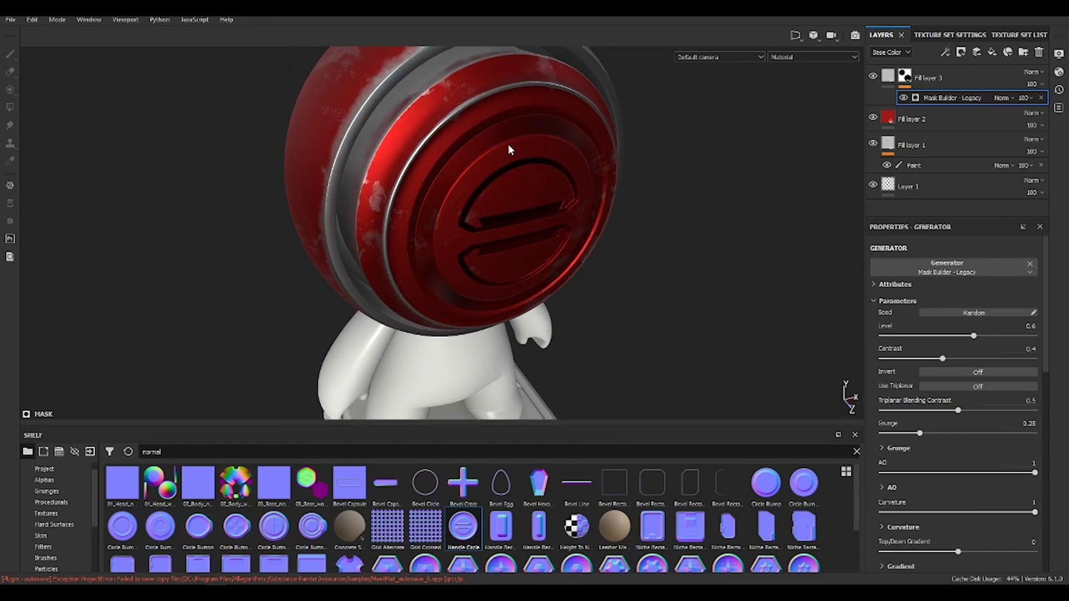
left_click_drag(523, 145, 513, 216, "alt")
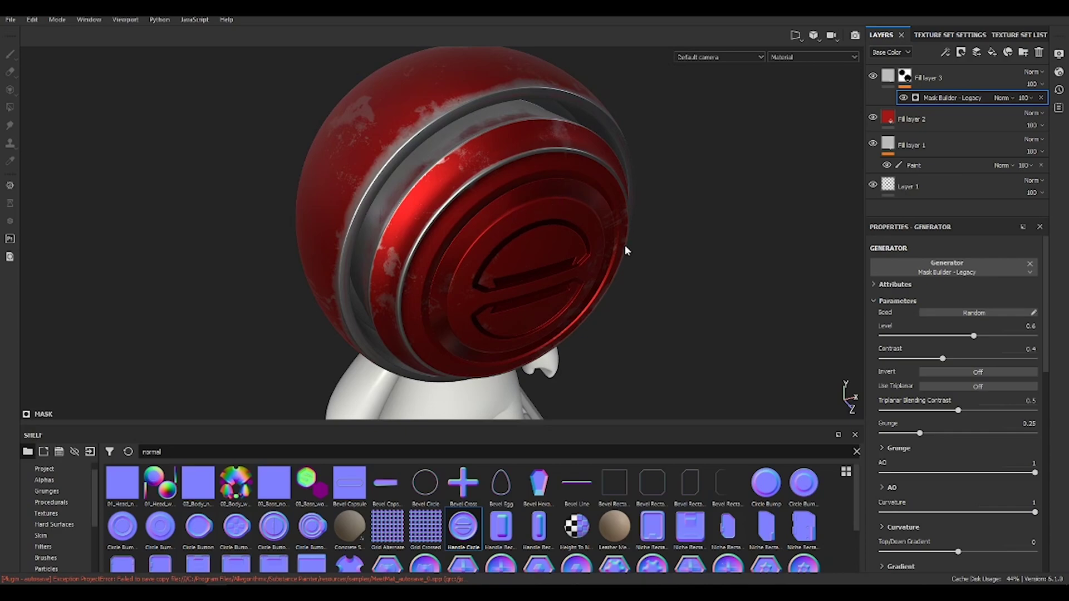
left_click_drag(584, 139, 607, 119, "alt")
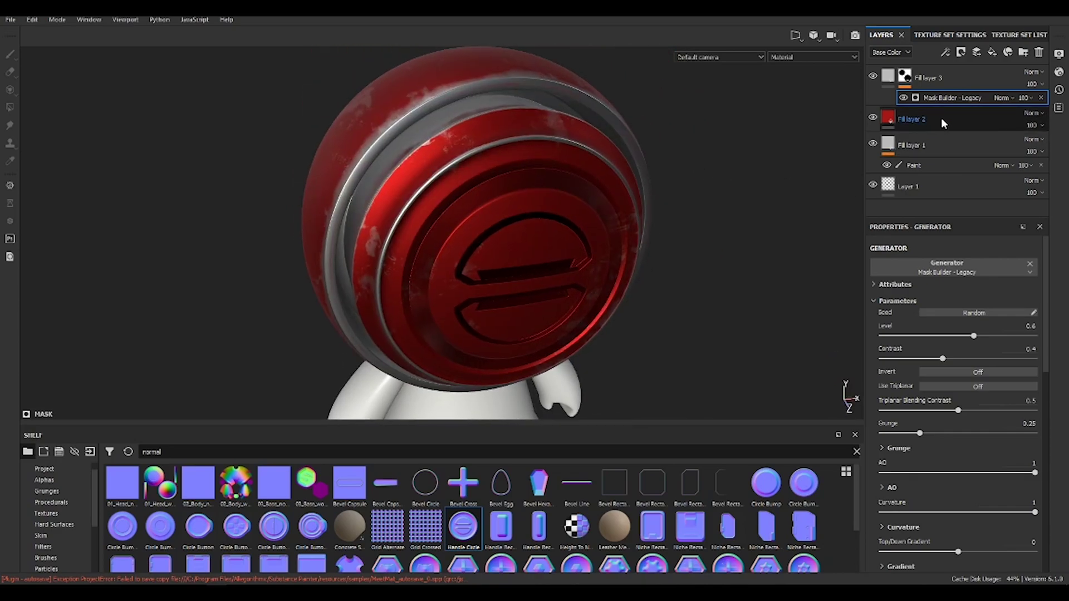
Step: Add an anchor point above the Paint effect in Fill layer 1 and name it faceNormal
left_click(917, 165)
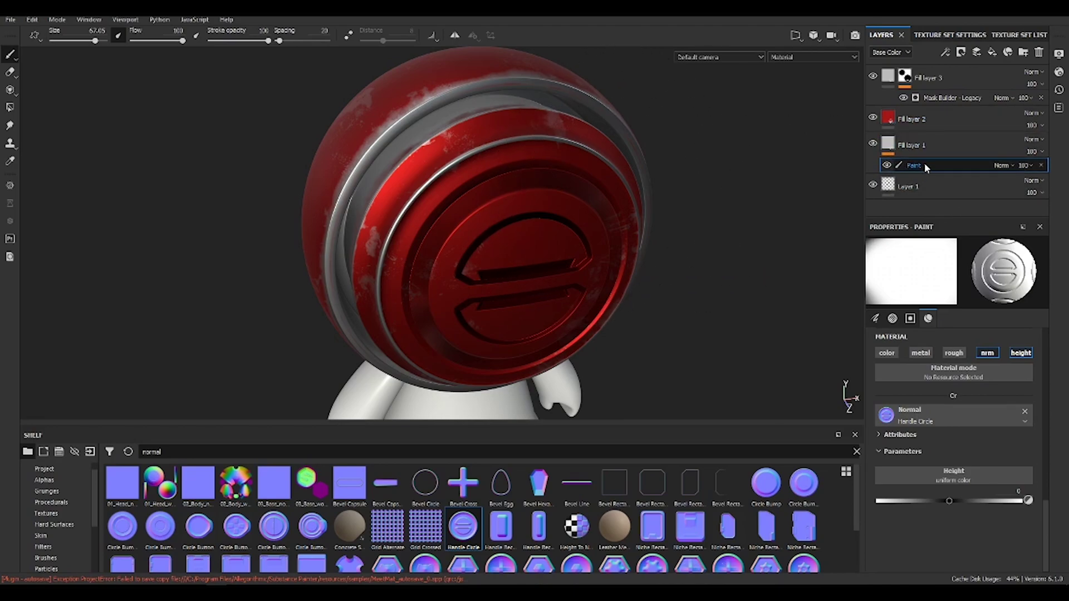
left_click(945, 52)
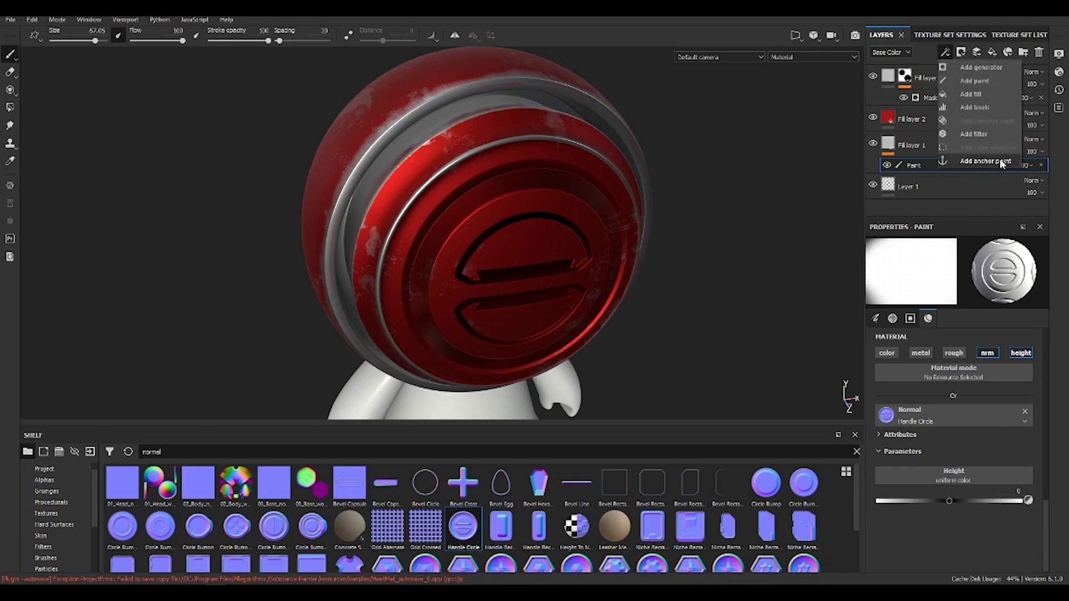
left_click(1000, 161)
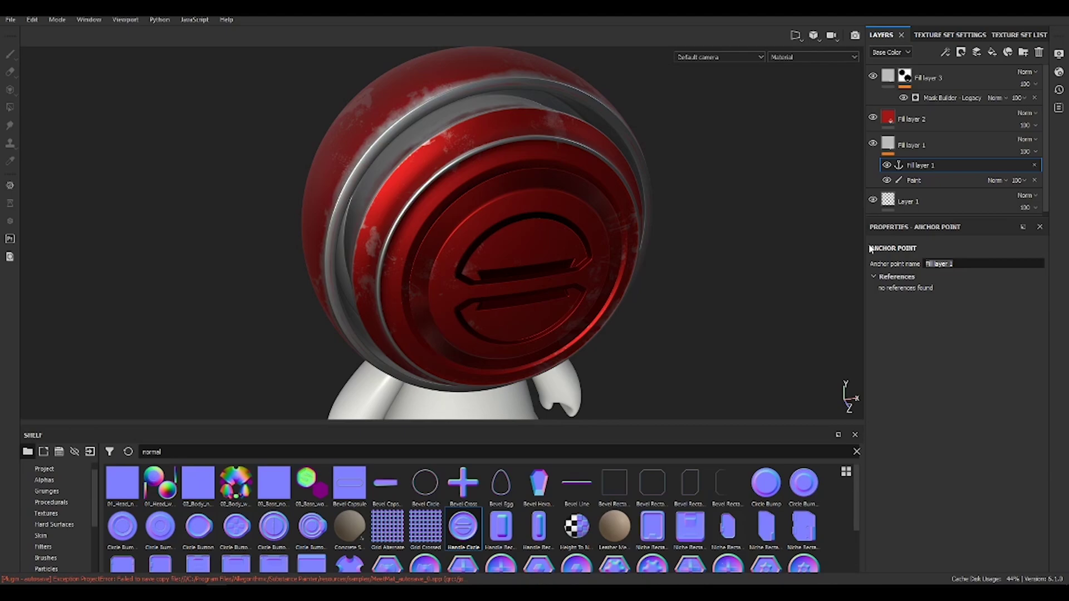
type("faceNormal")
left_click(930, 178)
left_click(932, 165)
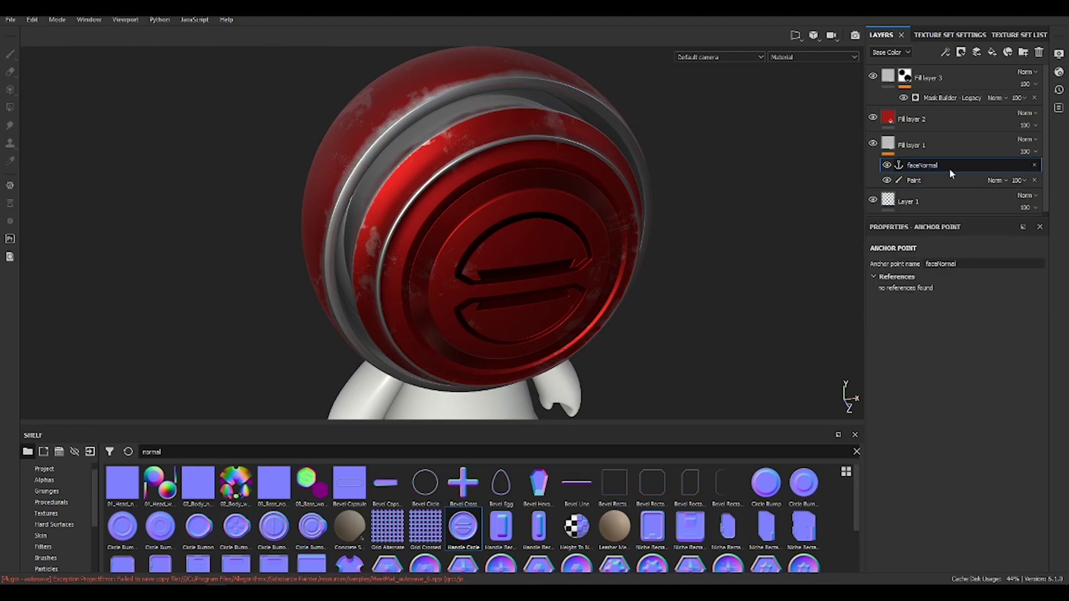
Step: Turn on Micro Height and Micro Normal in the micro details of Fill layer 3's Mask Builder - Legacy generator
left_click(936, 101)
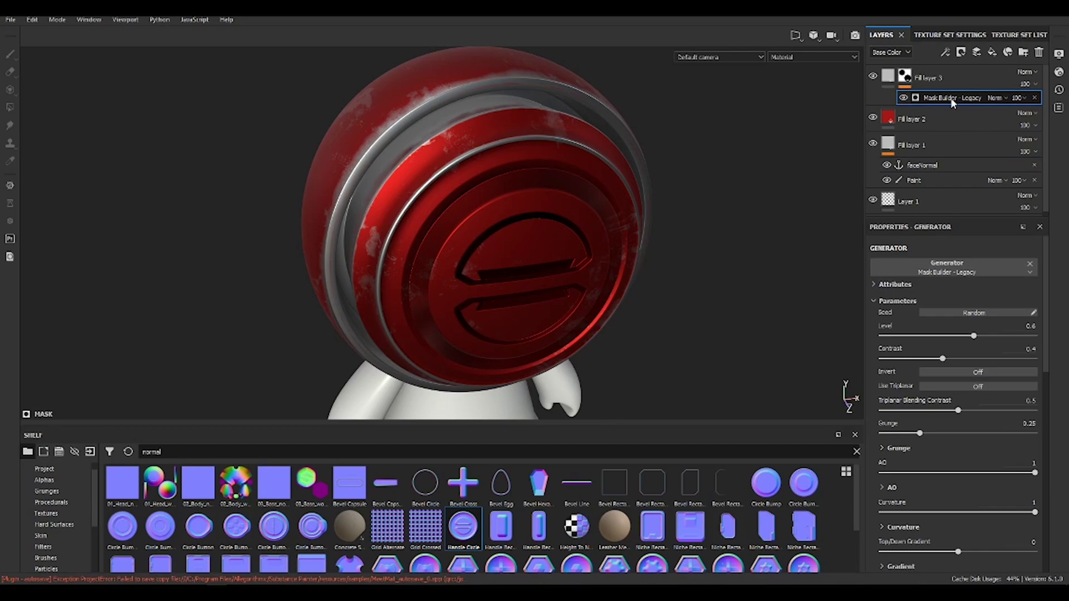
scroll(1005, 359, "down", 10)
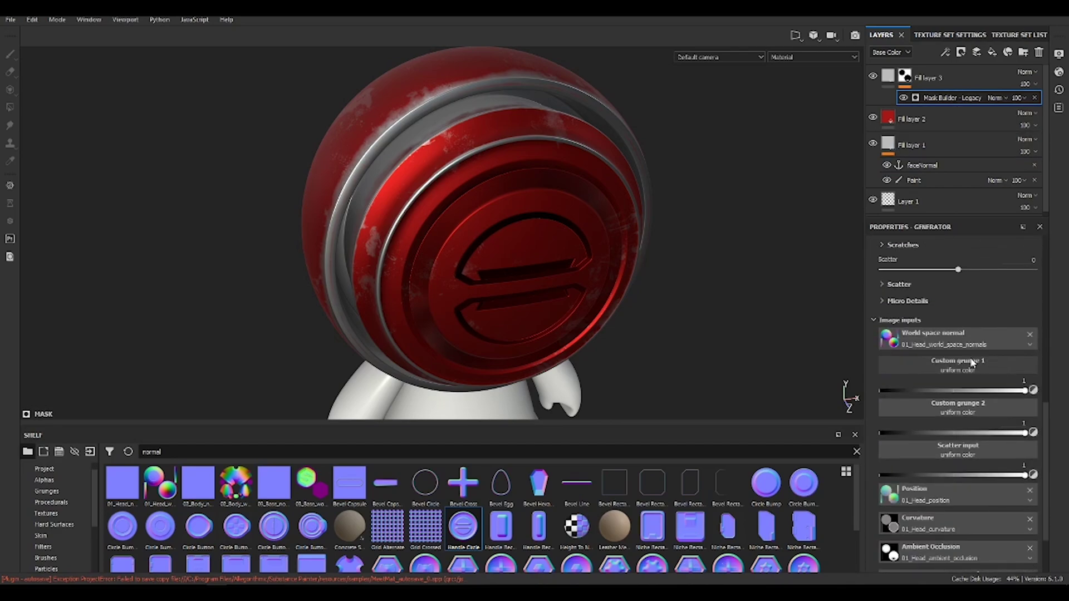
scroll(971, 360, "up", 1)
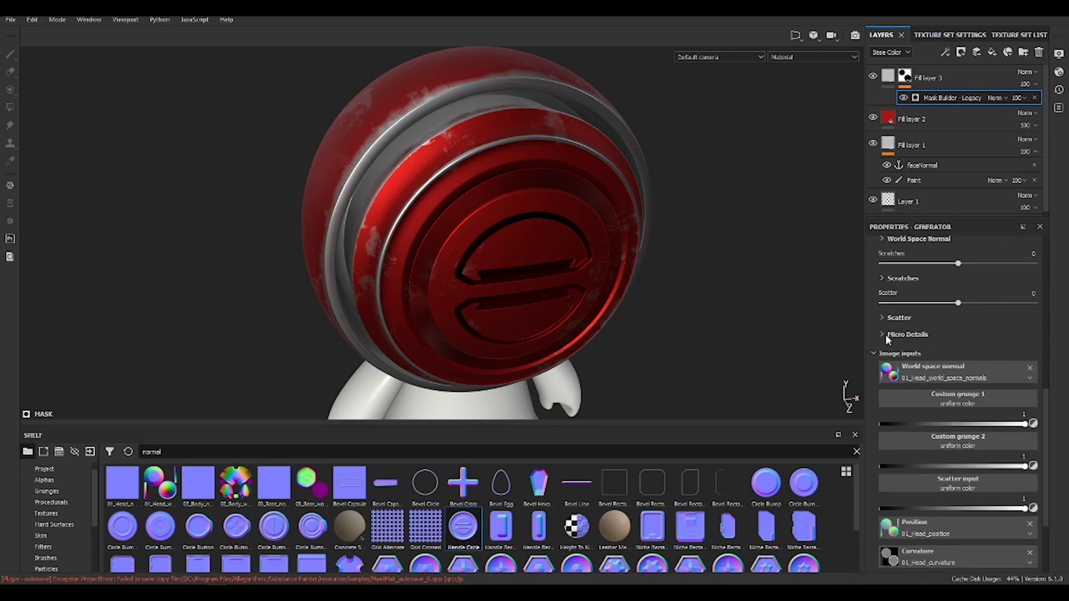
left_click(885, 335)
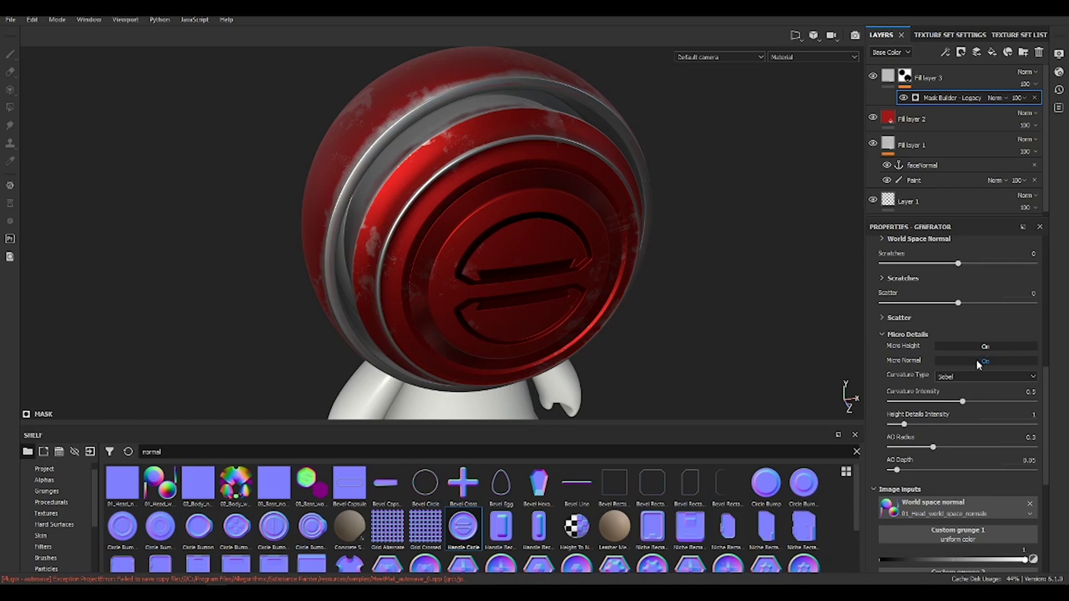
scroll(980, 362, "down", 7)
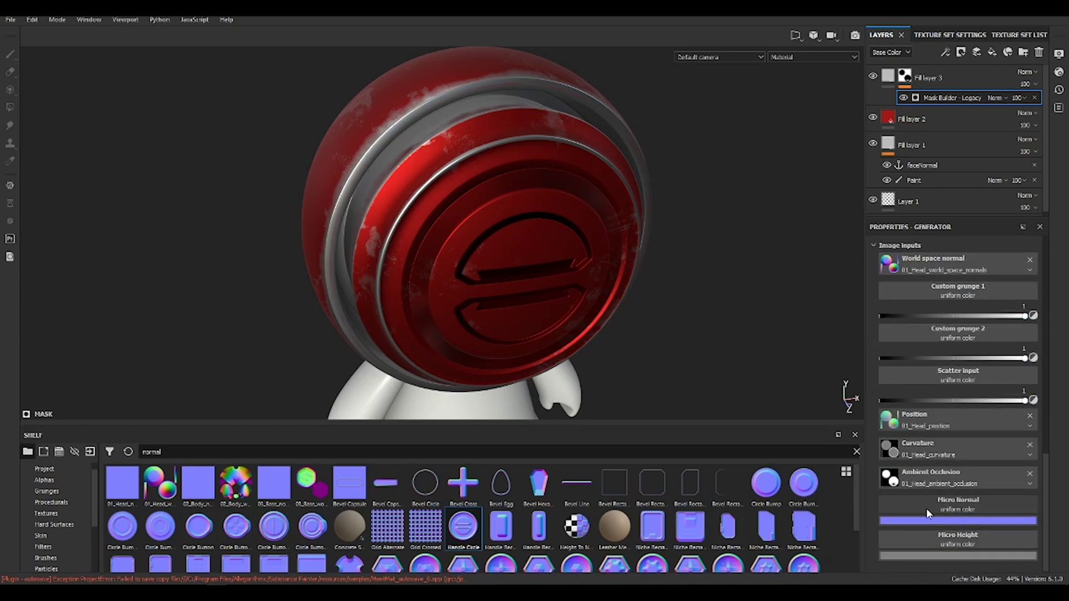
Step: Assign the faceNormal anchor point to the generator's Micro Normal image input
left_click(964, 507)
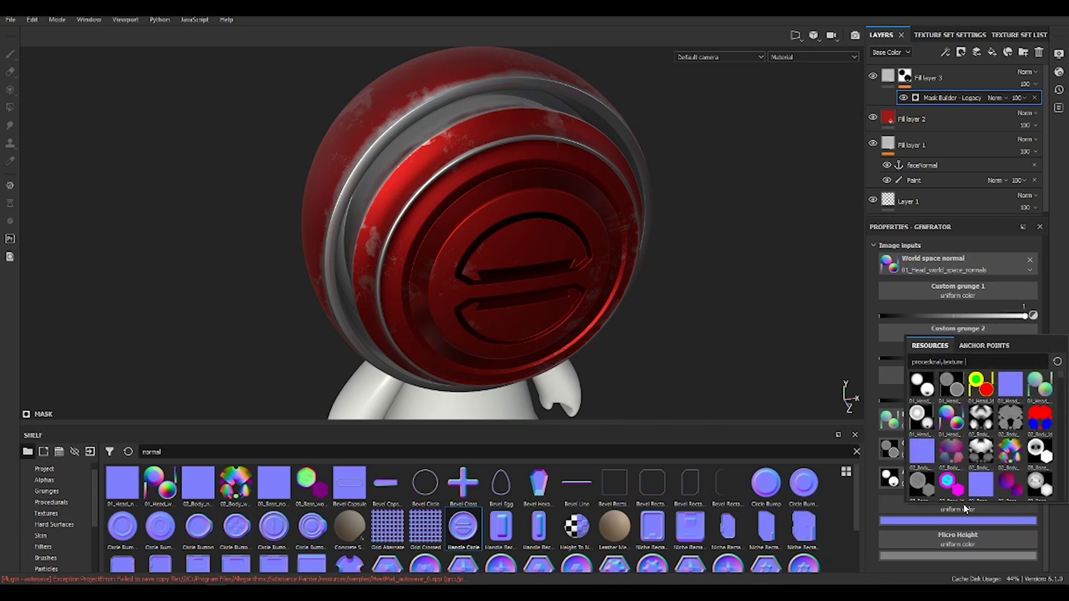
left_click(984, 346)
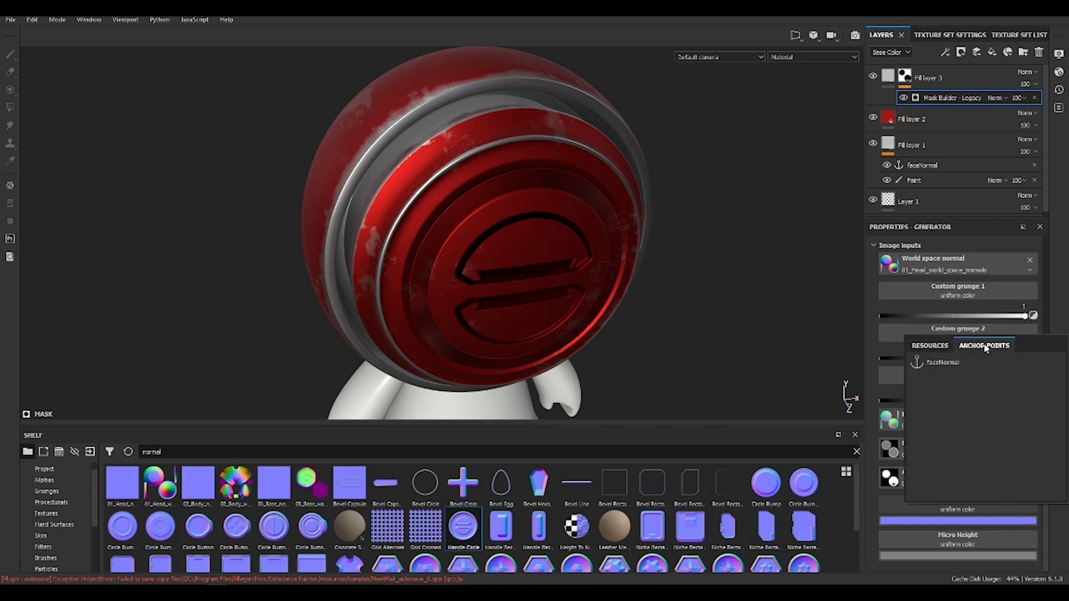
left_click(944, 363)
scroll(991, 495, "down", 1)
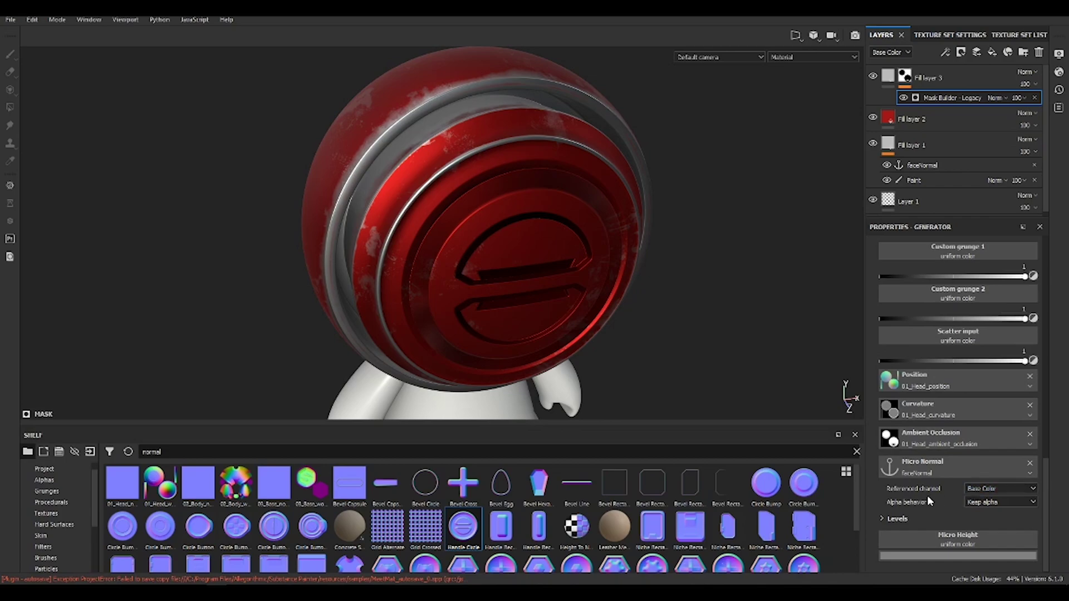
Step: Set the referenced channel of the Micro Normal input to Normal
right_click_drag(515, 242, 616, 208, "alt")
left_click_drag(616, 208, 587, 232, "alt")
middle_click_drag(587, 232, 542, 184, "alt")
left_click_drag(542, 184, 554, 187, "alt")
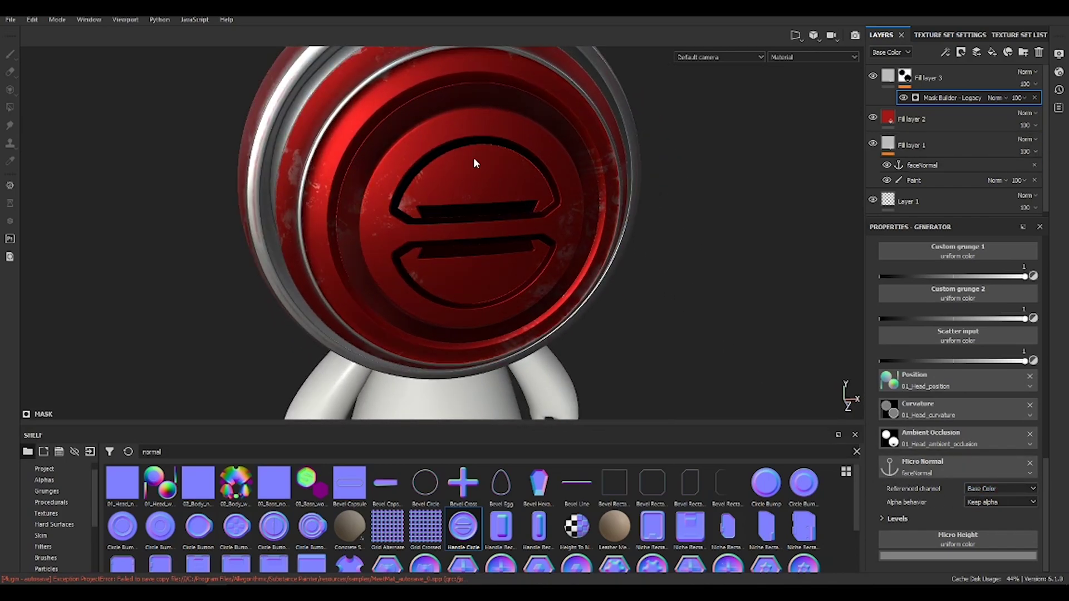
left_click_drag(493, 171, 429, 186, "alt")
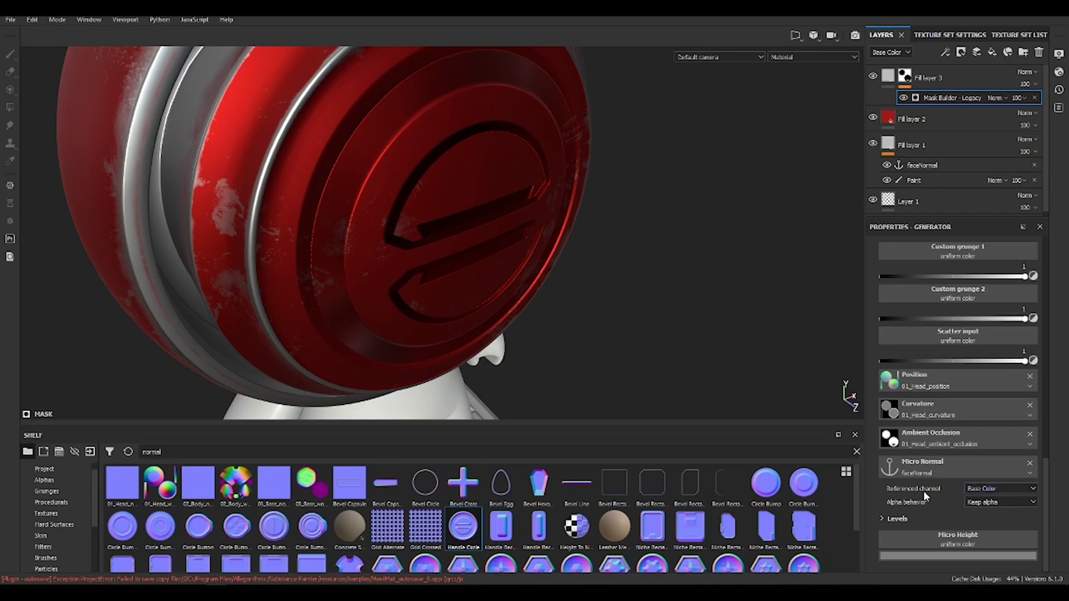
left_click(1000, 487)
left_click(998, 530)
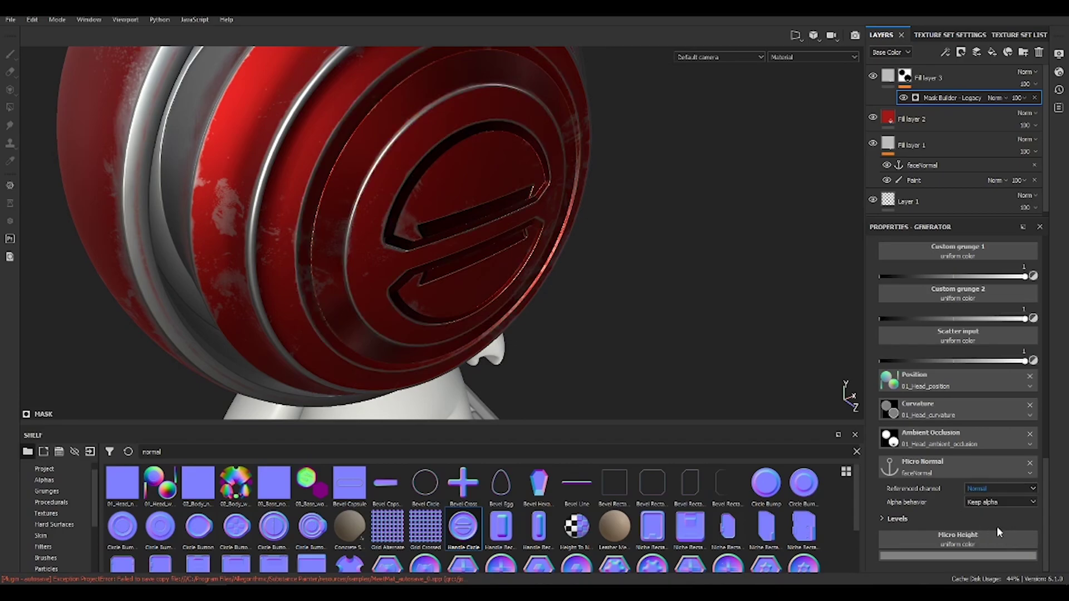
Step: Set the micro details' curvature intensity to 0.68, height details intensity to 2.39 and AO radius to 0.48
left_click_drag(575, 236, 633, 134, "alt")
left_click_drag(616, 170, 518, 164, "alt")
scroll(994, 378, "up", 6)
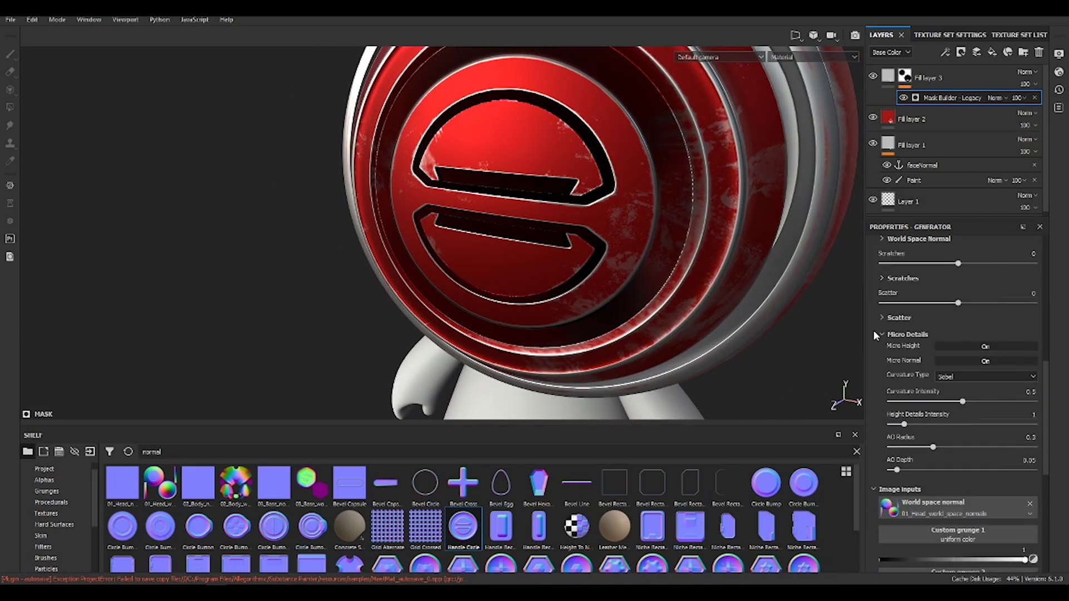
left_click_drag(963, 402, 989, 401)
left_click_drag(904, 425, 981, 425)
left_click_drag(916, 426, 961, 448)
left_click_drag(625, 253, 790, 289, "alt")
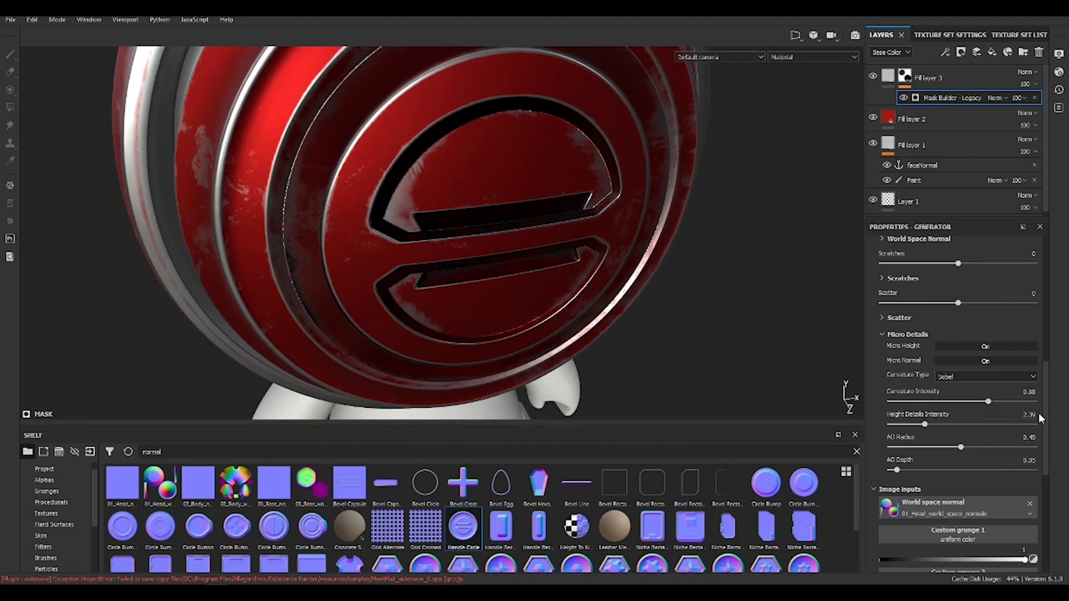
Step: Try the Sobel and Smooth curvature types for the generator's micro details
left_click(993, 373)
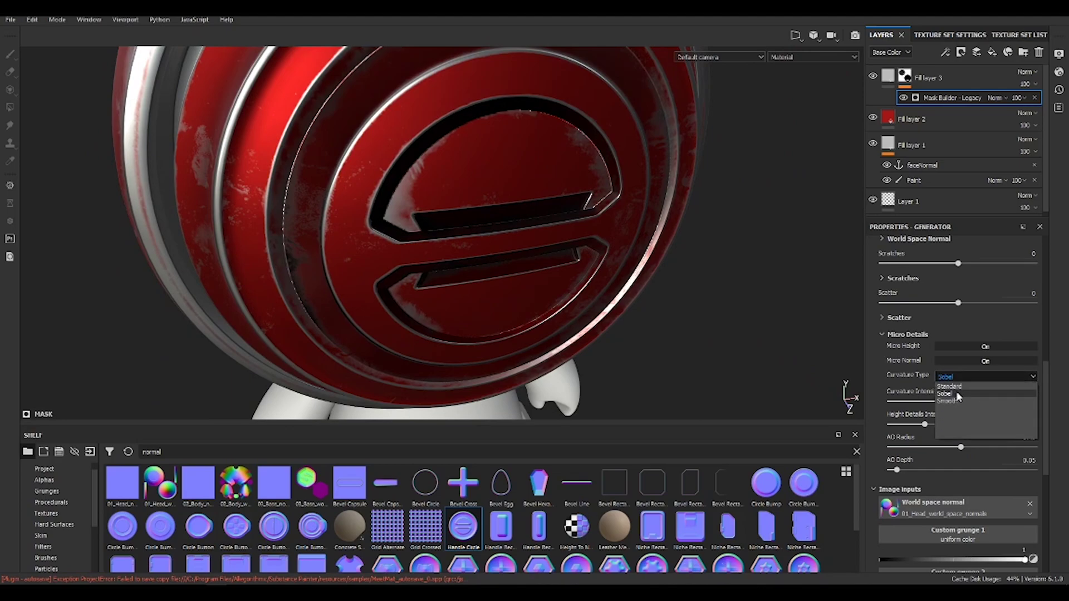
left_click(957, 394)
left_click(964, 377)
left_click(963, 399)
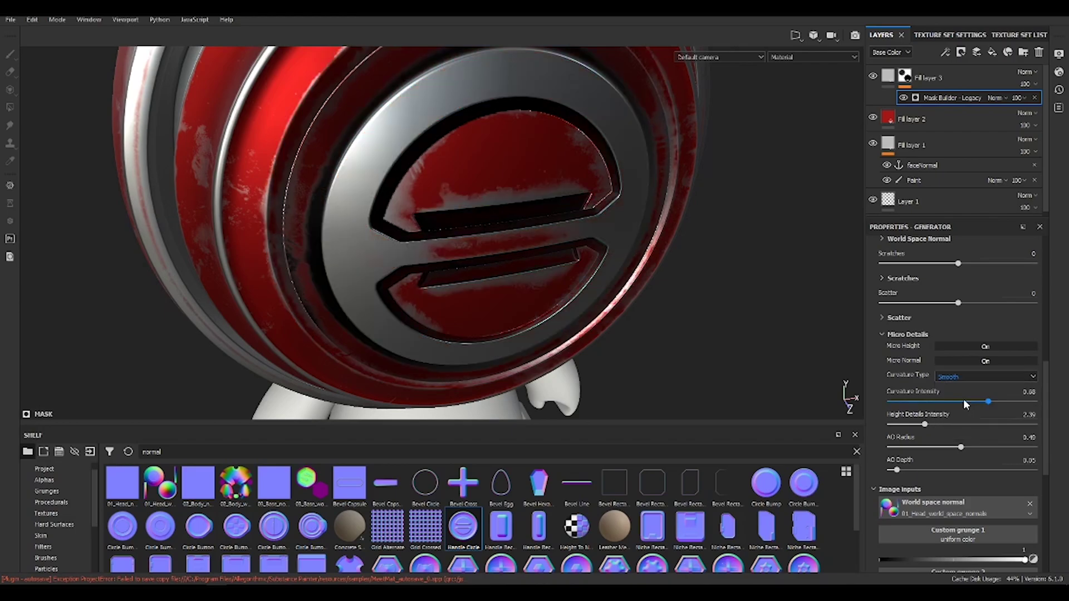
Step: Set the curvature type to Standard and inspect the wear around the stamped detail
left_click(966, 378)
left_click(967, 386)
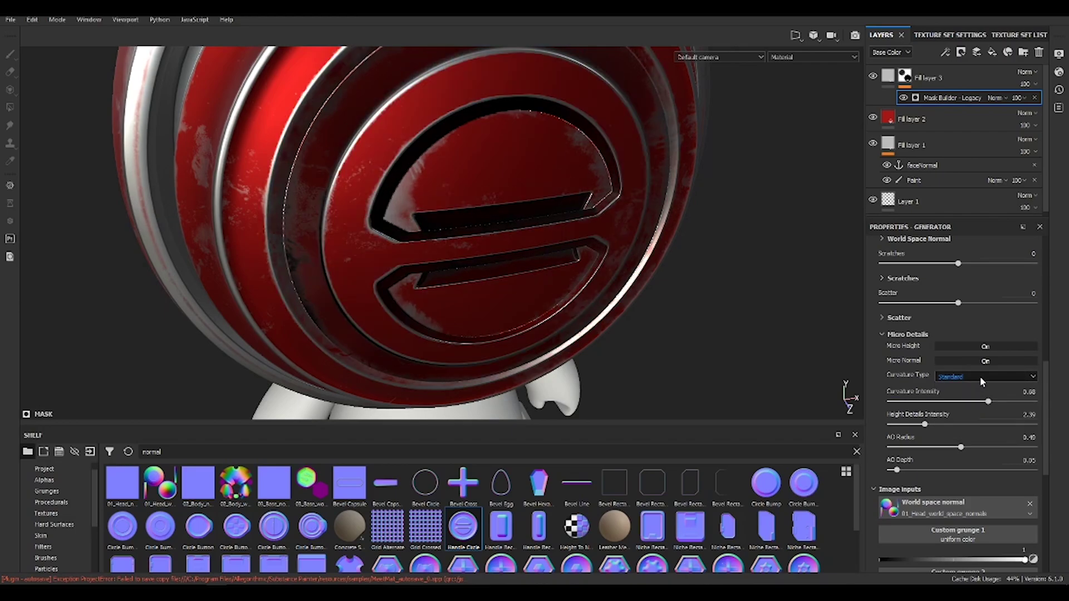
left_click_drag(657, 230, 598, 192, "alt")
left_click_drag(568, 140, 542, 181, "alt")
left_click_drag(609, 195, 528, 217, "alt")
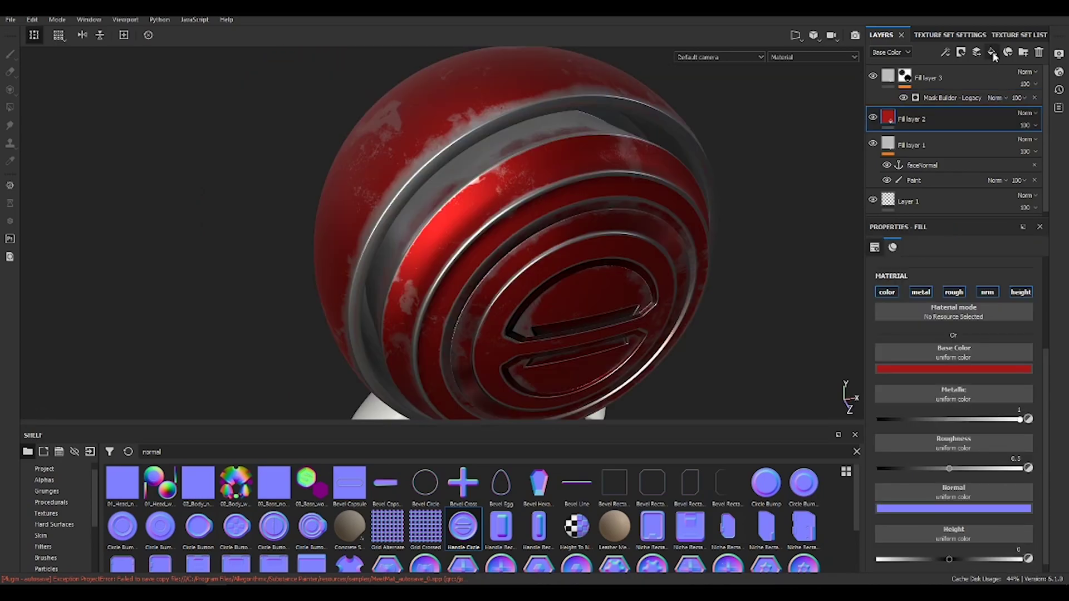
Step: Add a fill layer directly above the red one and give it a deep blue base color
left_click(993, 53)
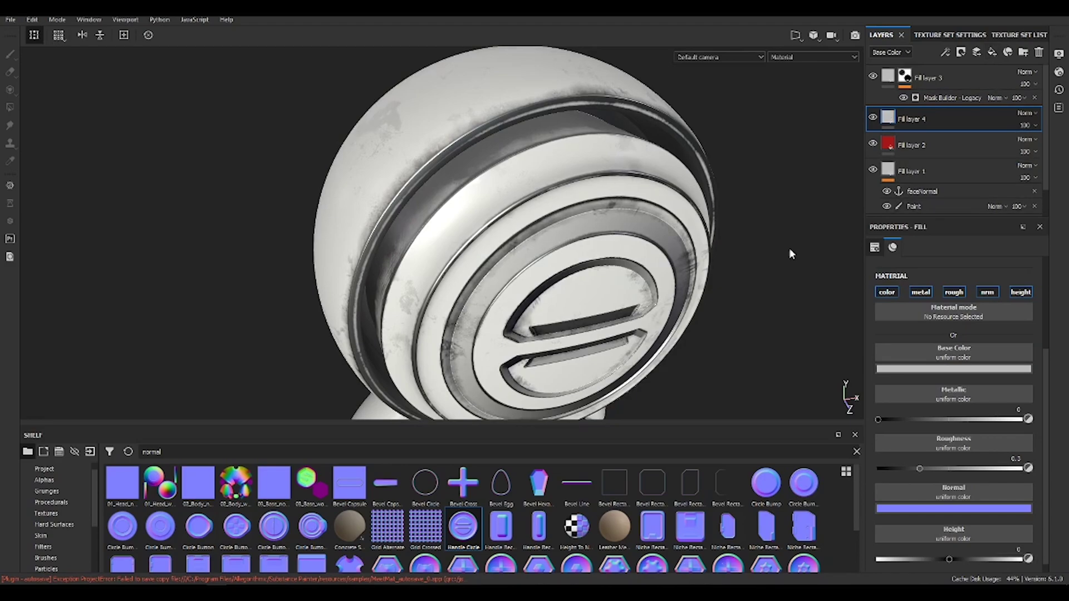
left_click(983, 370)
left_click(989, 420)
left_click_drag(1010, 445, 1013, 419)
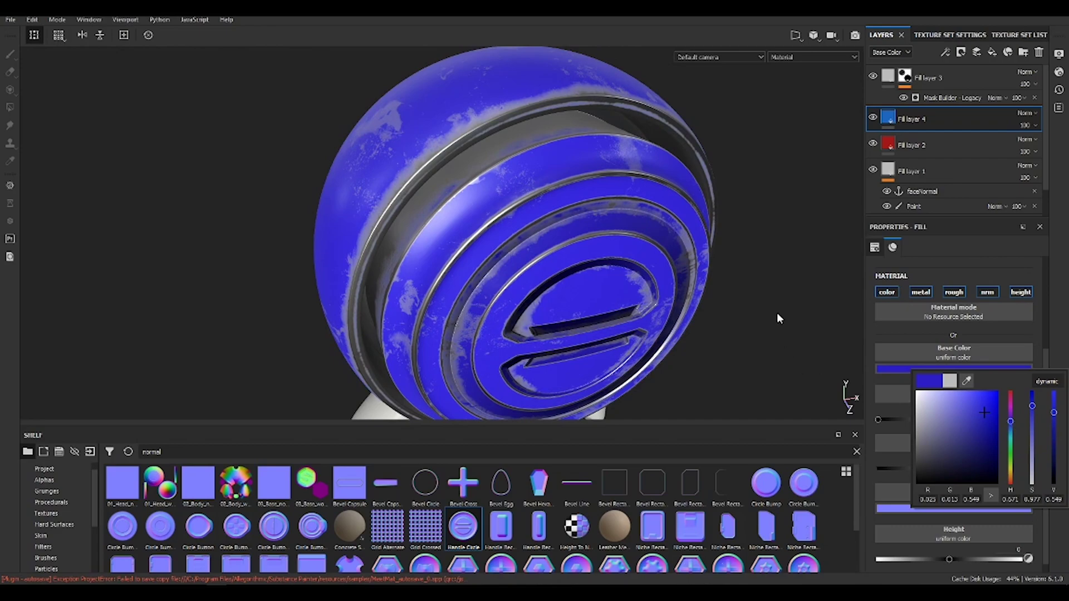
left_click_drag(777, 312, 697, 283, "alt")
Step: Disable the blue layer's metallic, roughness and normal channels, keeping only color and height
left_click(921, 292)
left_click(954, 292)
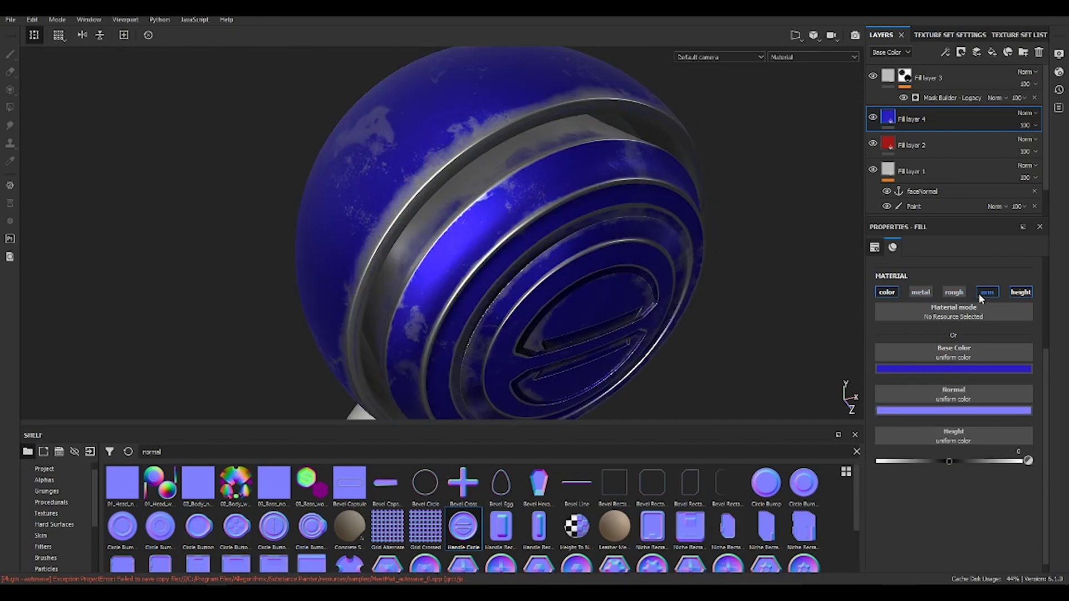
left_click(986, 292)
left_click_drag(618, 340, 589, 327, "alt")
Step: Add a black mask to the blue layer and put a fill effect in that mask
left_click(969, 56)
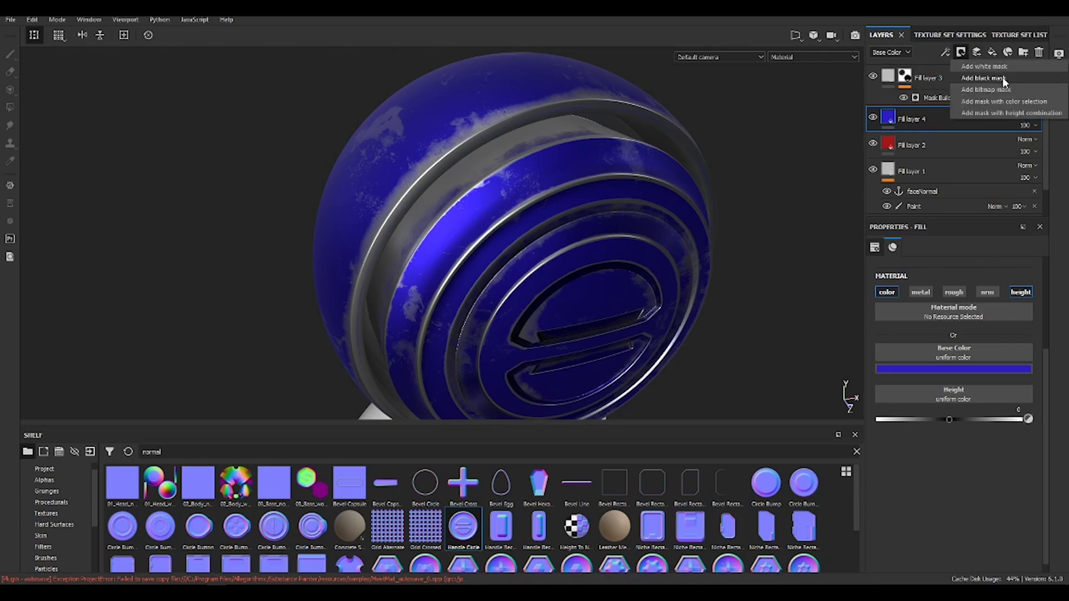
left_click(1003, 77)
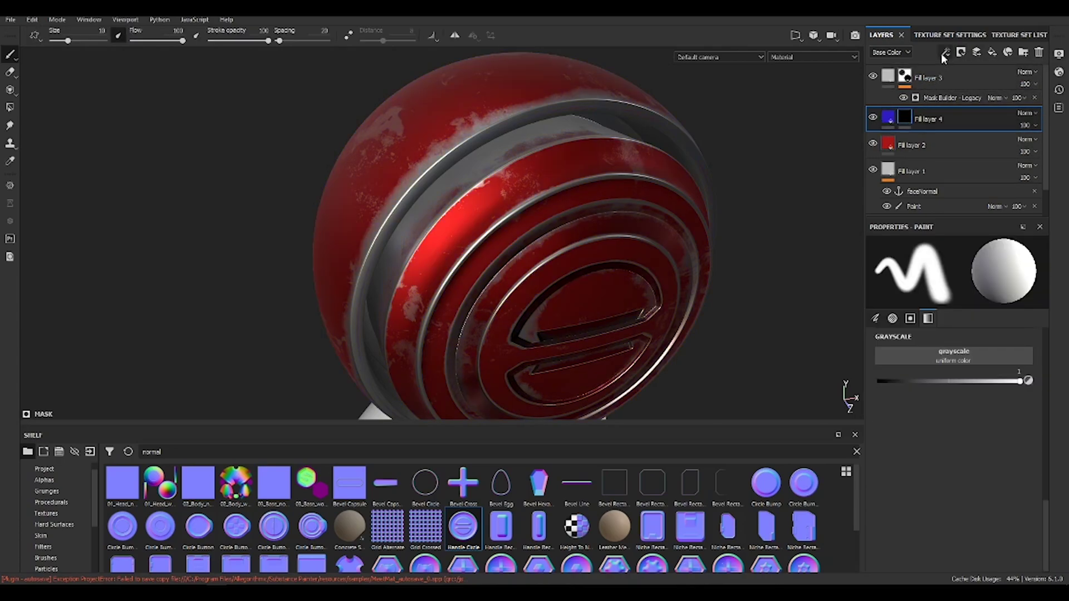
left_click(945, 52)
left_click(975, 93)
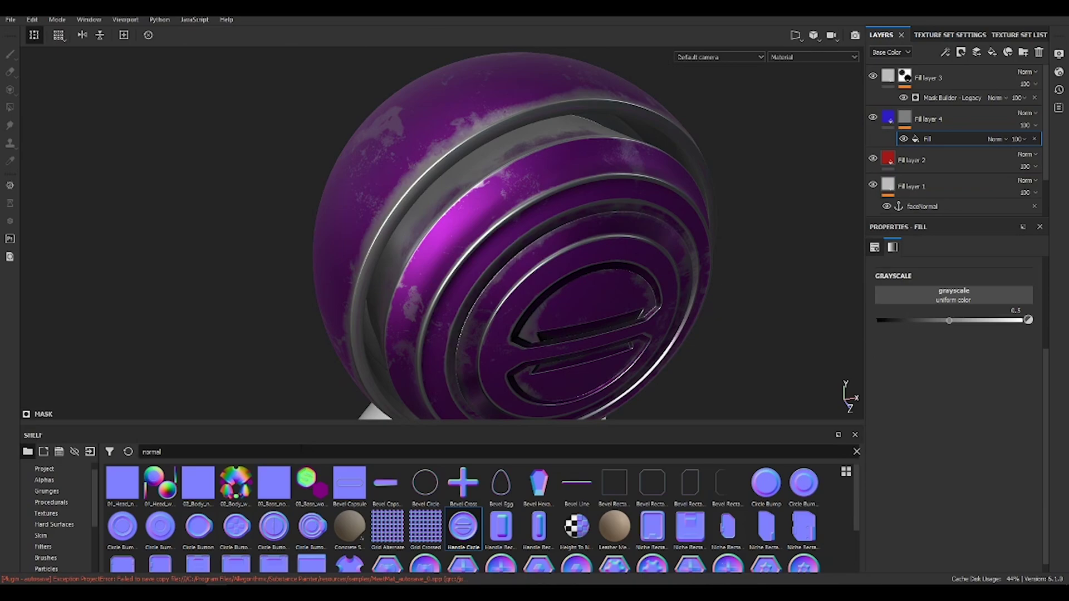
Step: Search the shelf for "pattern" and assign the Checker 1 texture to the mask fill's grayscale
key("BackSpace")
key("BackSpace")
key("BackSpace")
key("BackSpace")
key("BackSpace")
key("BackSpace")
type("pattern")
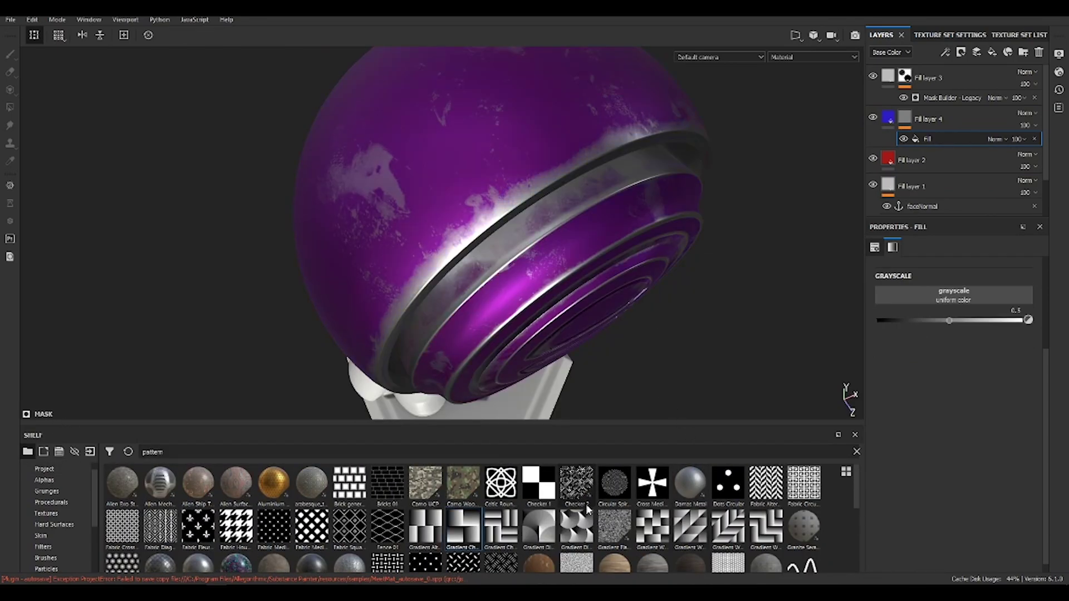
left_click_drag(542, 494, 980, 298)
left_click_drag(702, 270, 685, 145, "alt")
Step: Set the checker fill's projection to Tri-planar projection and its scale to -22.6
scroll(972, 361, "up", 3)
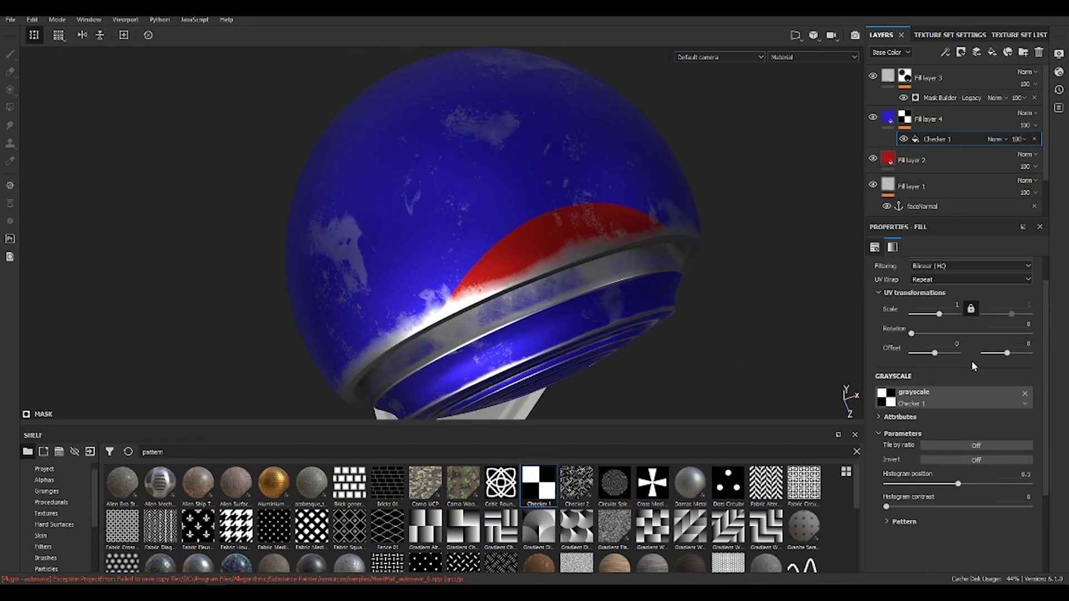
left_click(972, 286)
left_click(972, 304)
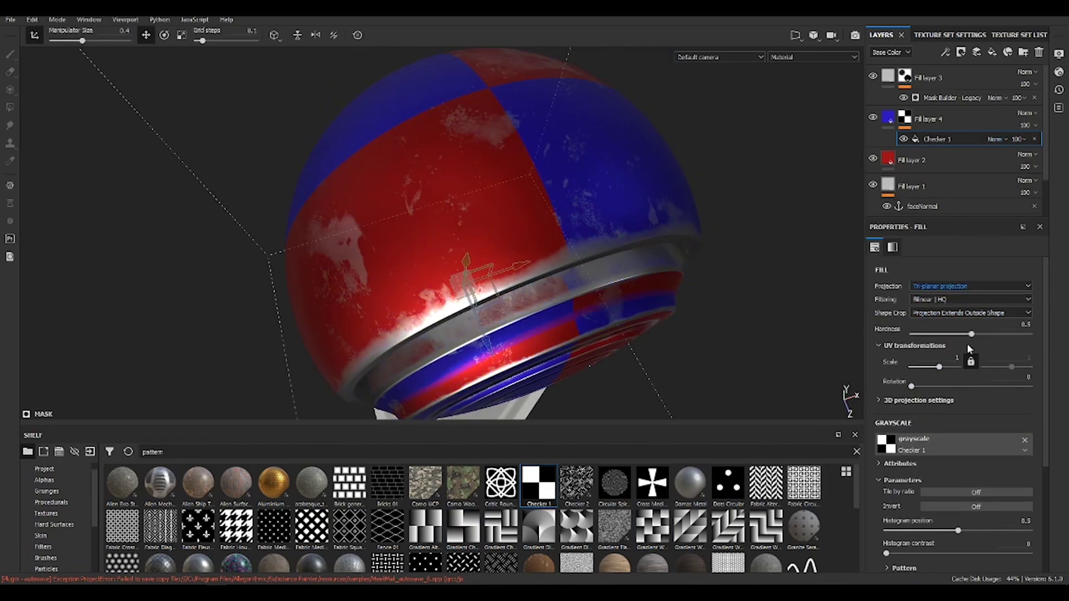
left_click_drag(966, 334, 972, 335)
left_click_drag(940, 367, 919, 369)
left_click_drag(660, 290, 779, 274, "alt")
left_click_drag(458, 286, 623, 316, "alt")
scroll(1004, 465, "down", 3)
scroll(1015, 418, "up", 3)
Step: Set the blue fill layer's height to 0.0840 and inspect the raised checker squares on the head
left_click(891, 120)
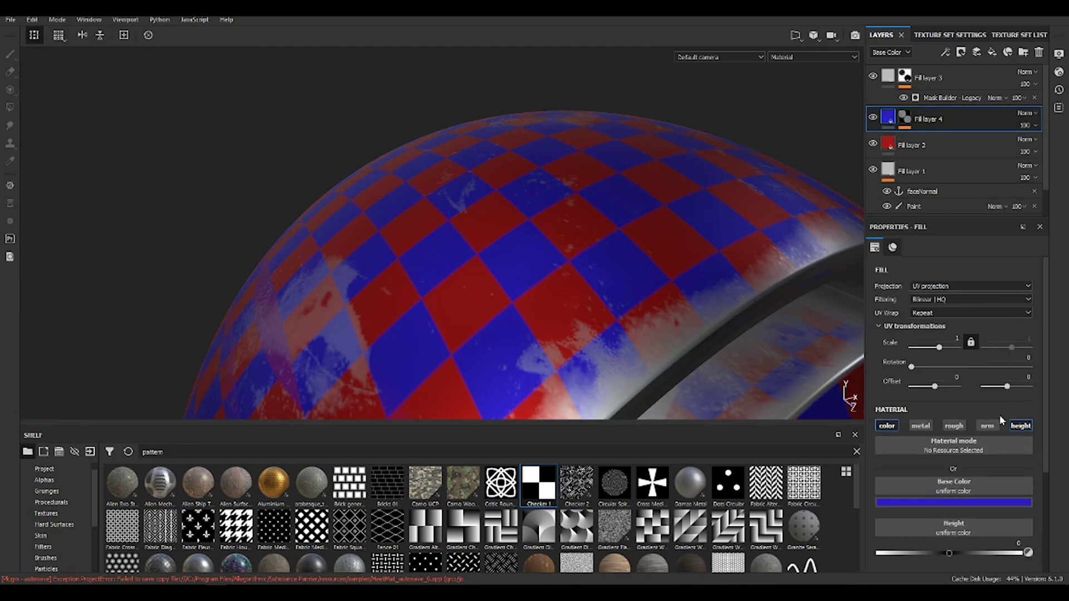
mouse_move(951, 551)
left_mouse_down()
mouse_move(967, 547)
mouse_move(942, 543)
mouse_move(971, 543)
mouse_move(955, 543)
left_mouse_up()
left_click_drag(715, 210, 532, 201, "alt")
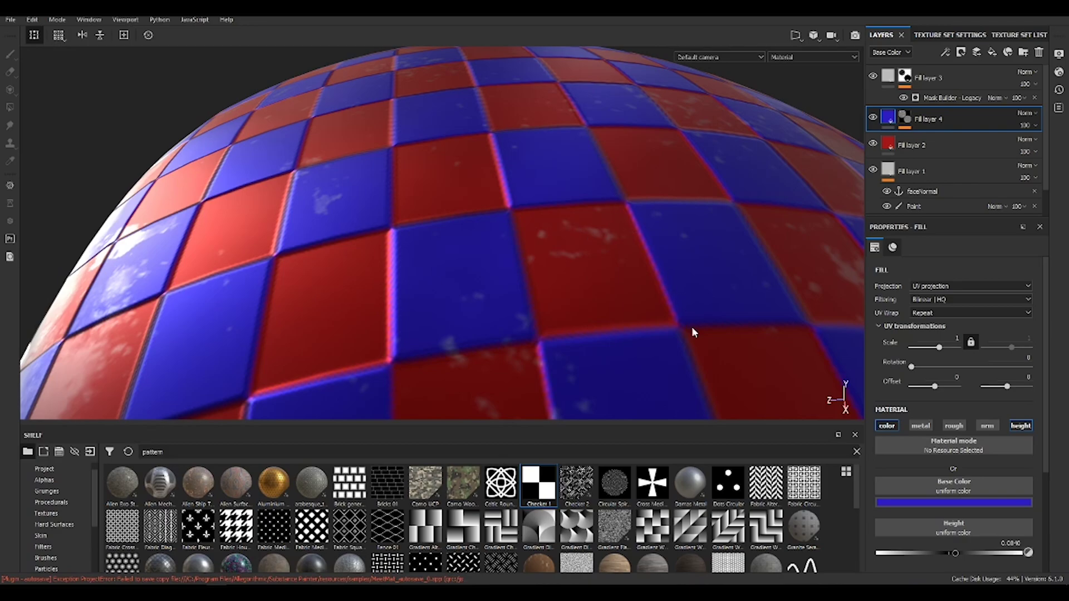
left_click_drag(693, 333, 387, 176, "alt")
left_click_drag(662, 234, 598, 228, "alt")
Step: Add an anchor point above the Checker 1 fill in the blue layer's mask and name it "pattern"
left_click(905, 118)
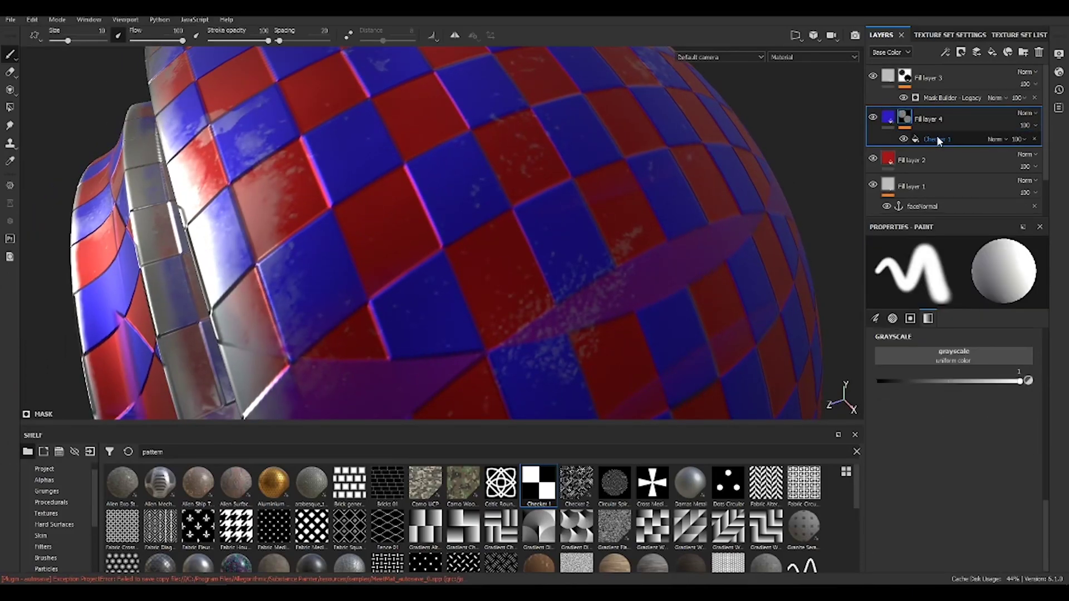
left_click(938, 139)
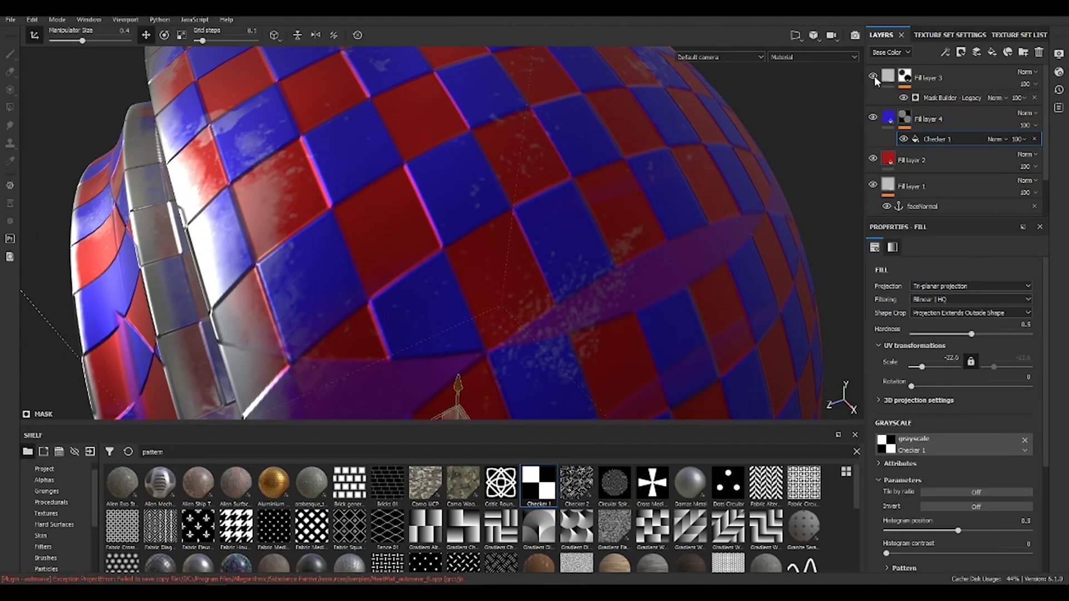
left_click(945, 51)
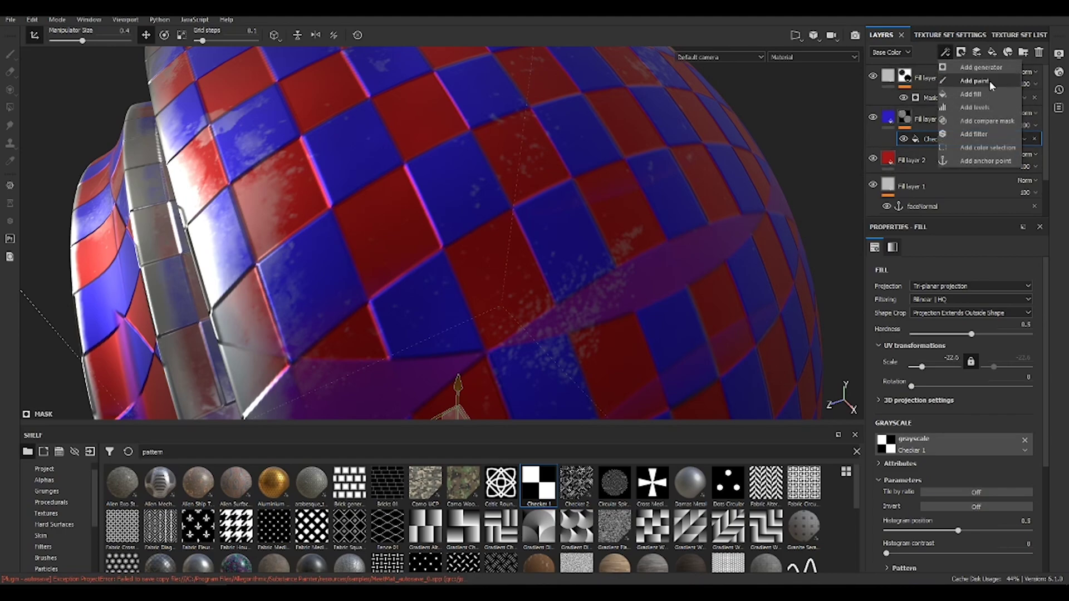
left_click(1003, 161)
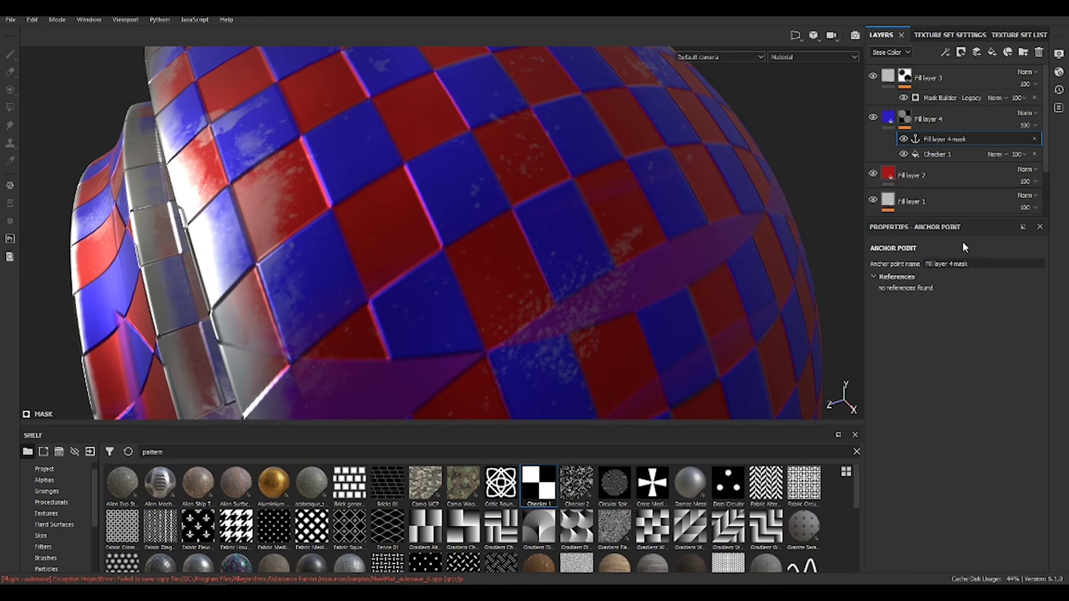
left_click(969, 266)
type("pattern")
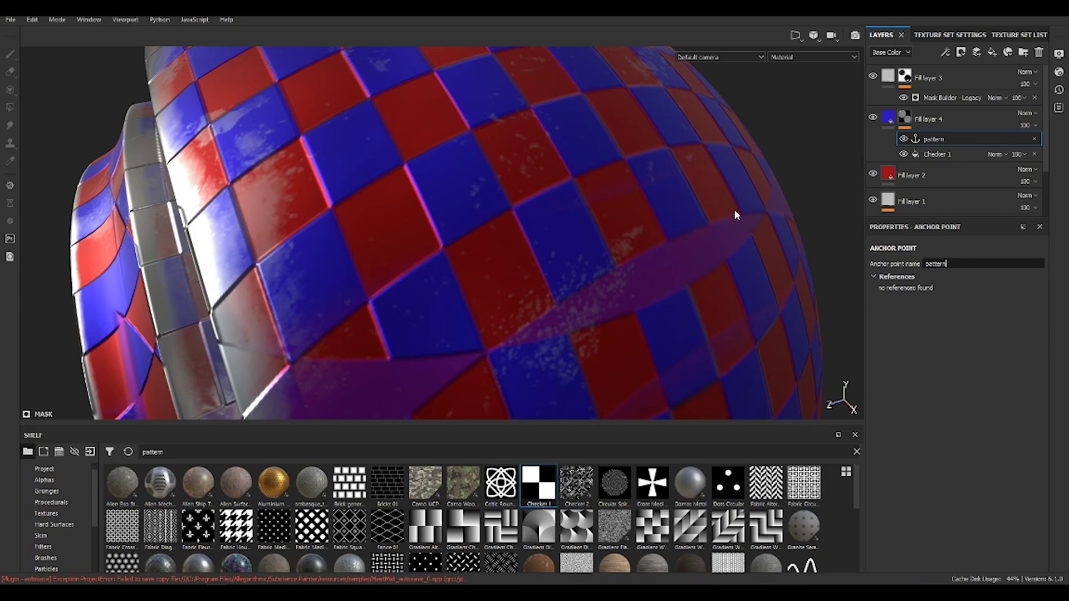
Step: Assign the "pattern" anchor point to the Micro Height input of the metal layer's Mask Builder generator
left_click_drag(734, 210, 498, 170, "alt")
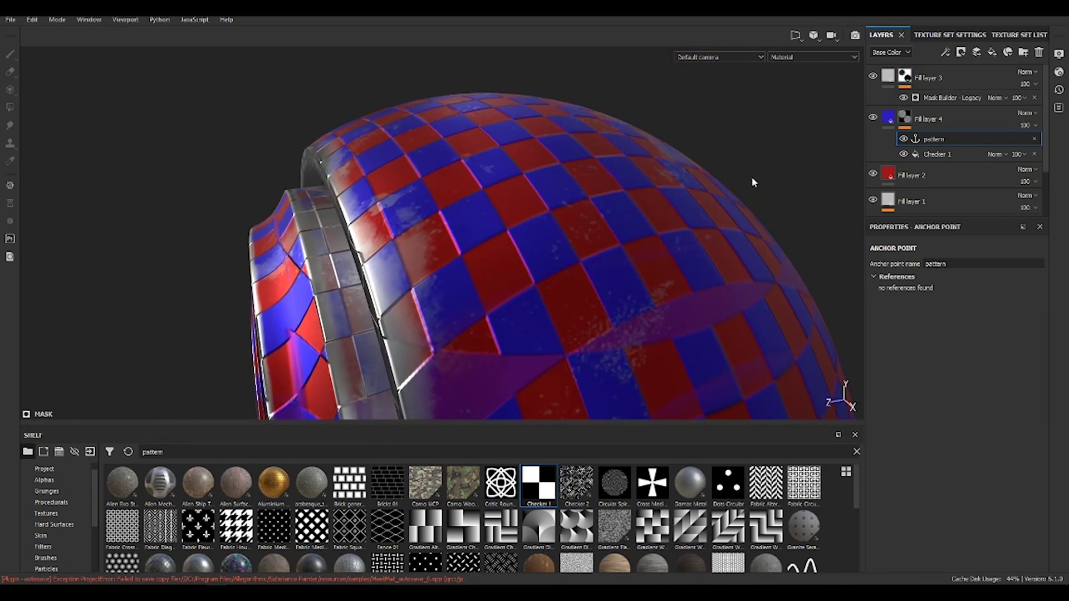
left_click(936, 98)
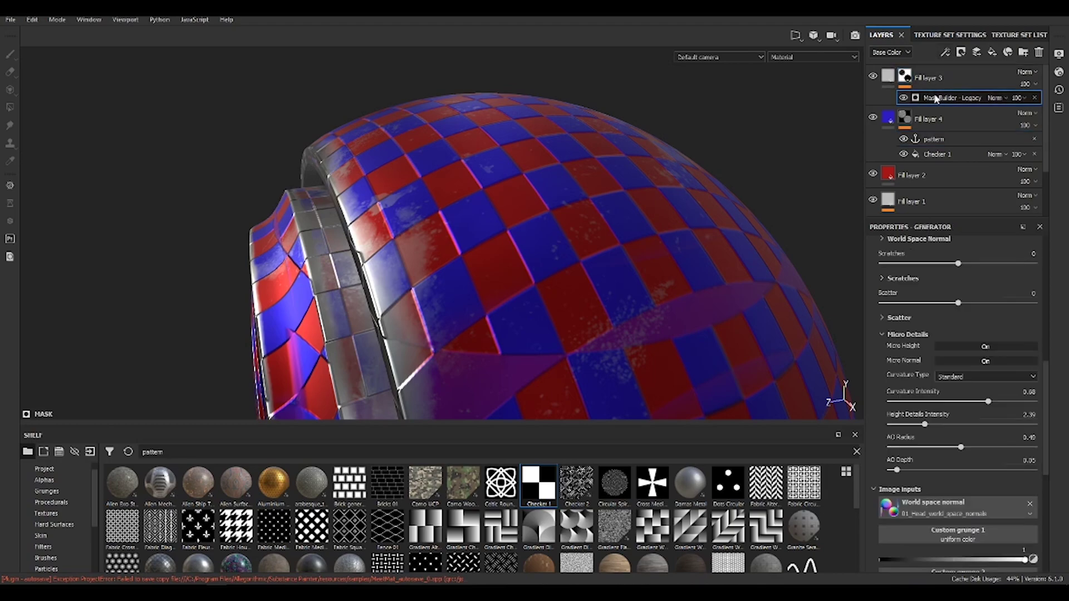
scroll(1003, 412, "down", 5)
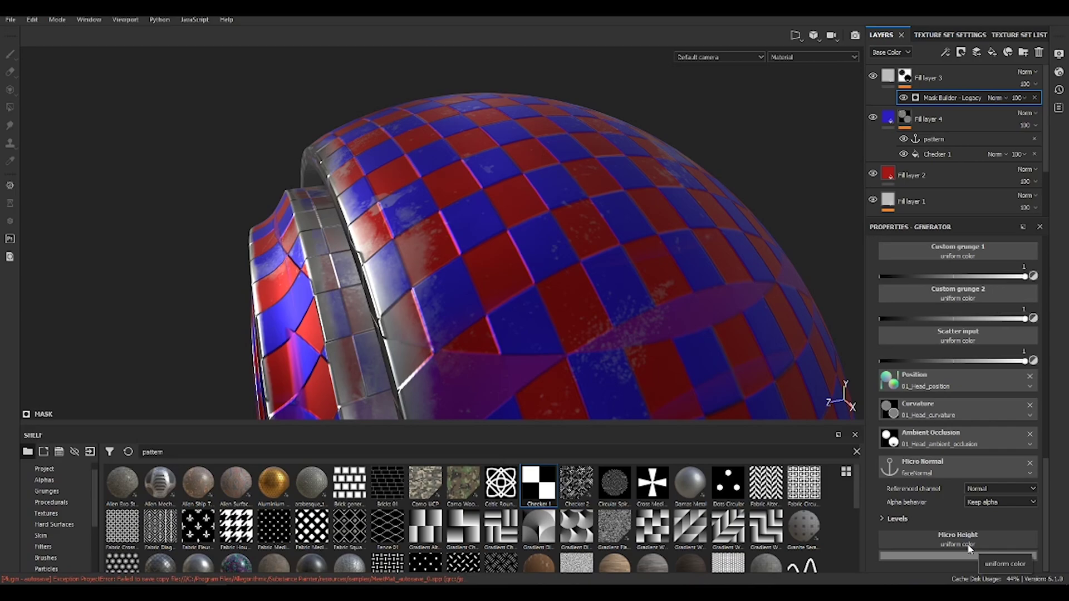
left_click(970, 549)
left_click(984, 385)
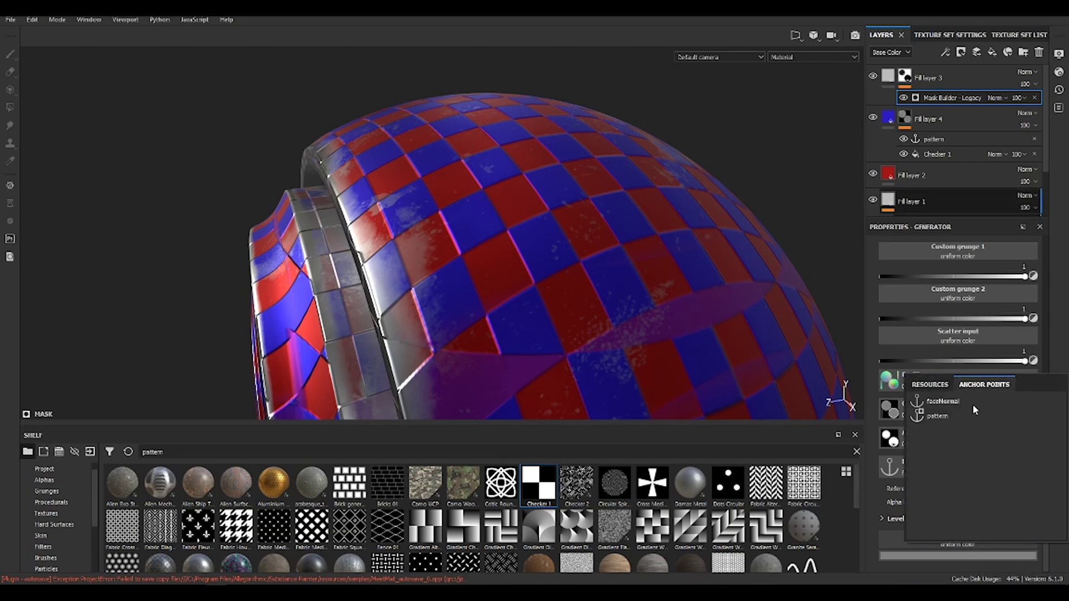
left_click(944, 419)
left_click_drag(521, 214, 482, 251, "alt")
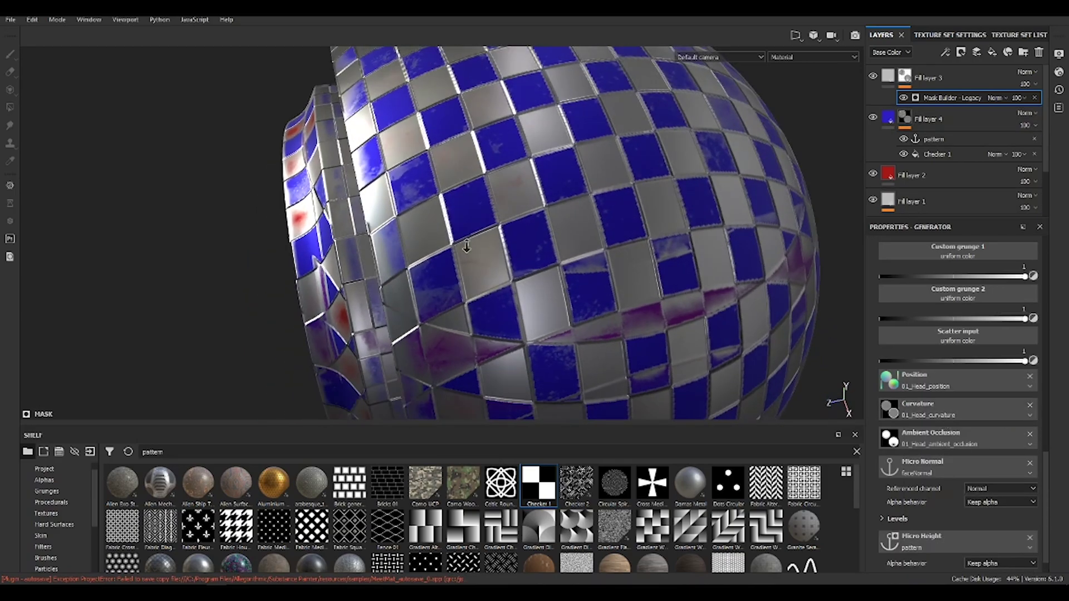
scroll(482, 250, "up", 2)
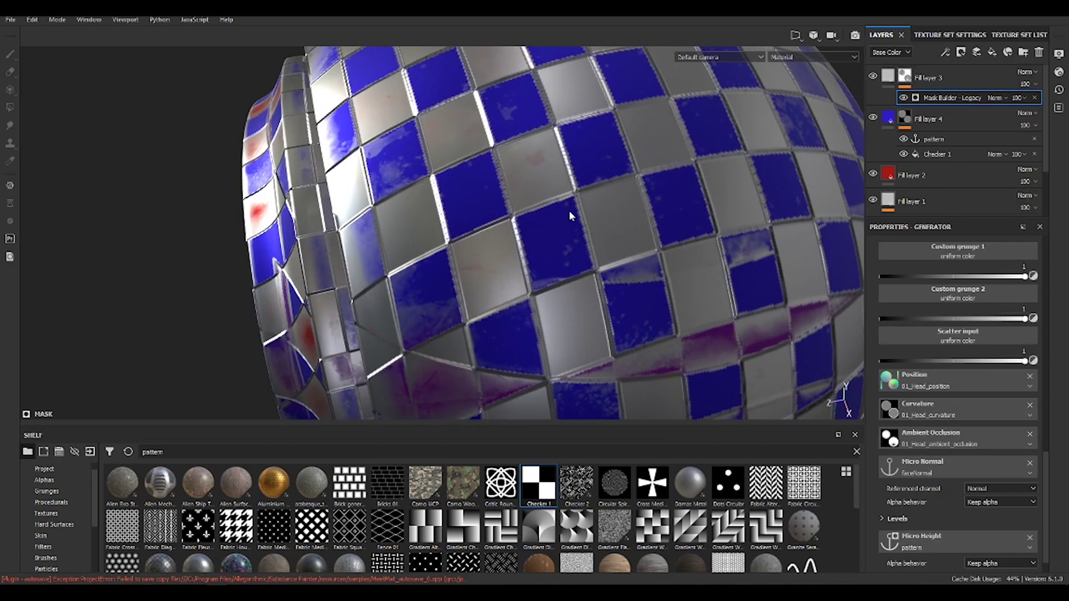
scroll(958, 179, "down", 2)
scroll(956, 176, "up", 2)
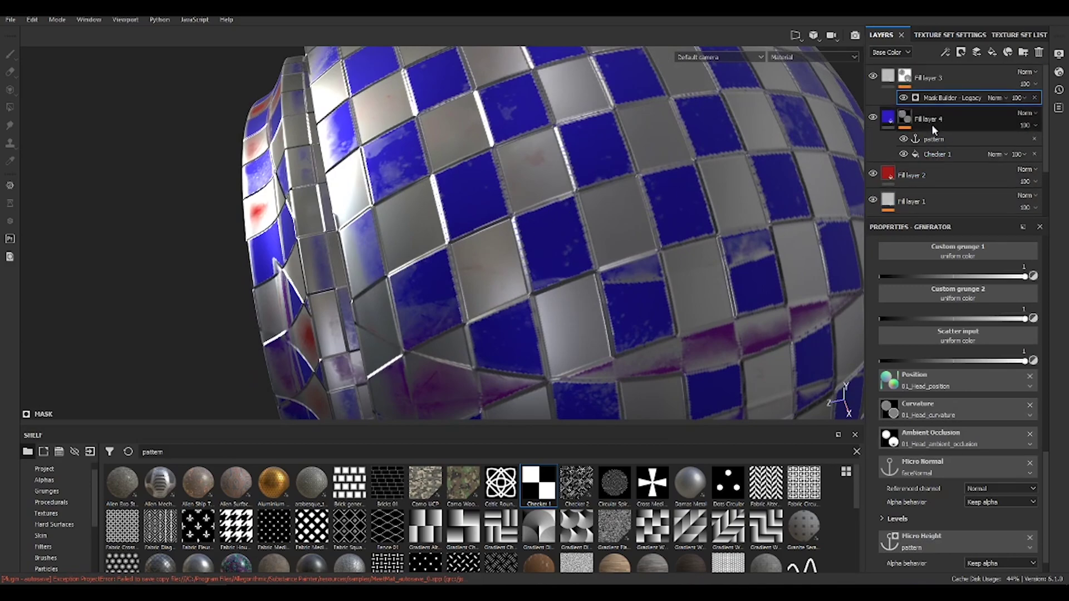
Step: Set the Mask Builder's micro-detail curvature intensity to 0.67 and AO radius to 0.21
scroll(996, 374, "up", 4)
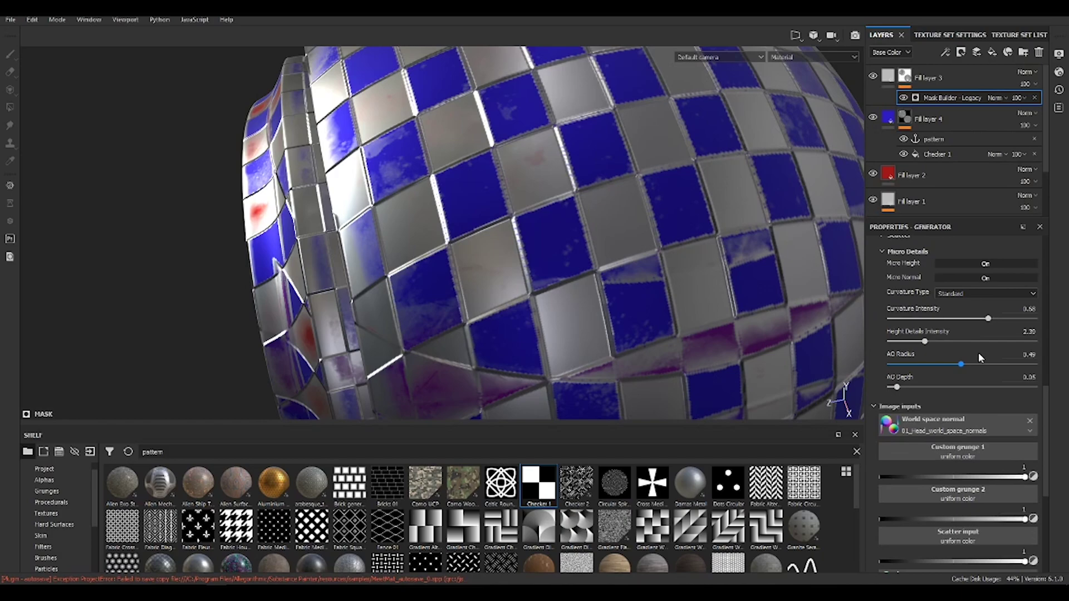
left_click_drag(987, 321, 986, 321)
left_click_drag(961, 364, 920, 368)
Step: Examine the metal wear along the raised checker squares and face details from several sides of the head
left_click_drag(557, 250, 657, 255, "alt")
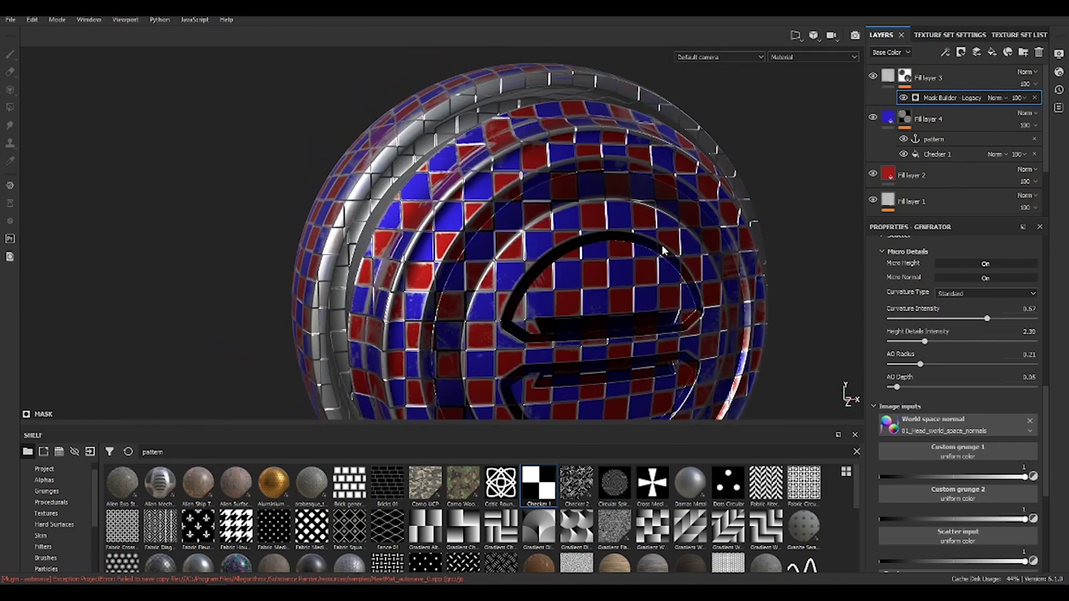
left_click_drag(663, 251, 564, 208, "alt")
left_click_drag(808, 259, 529, 234, "alt")
right_click_drag(640, 268, 864, 320, "alt")
left_click_drag(835, 317, 547, 231, "alt")
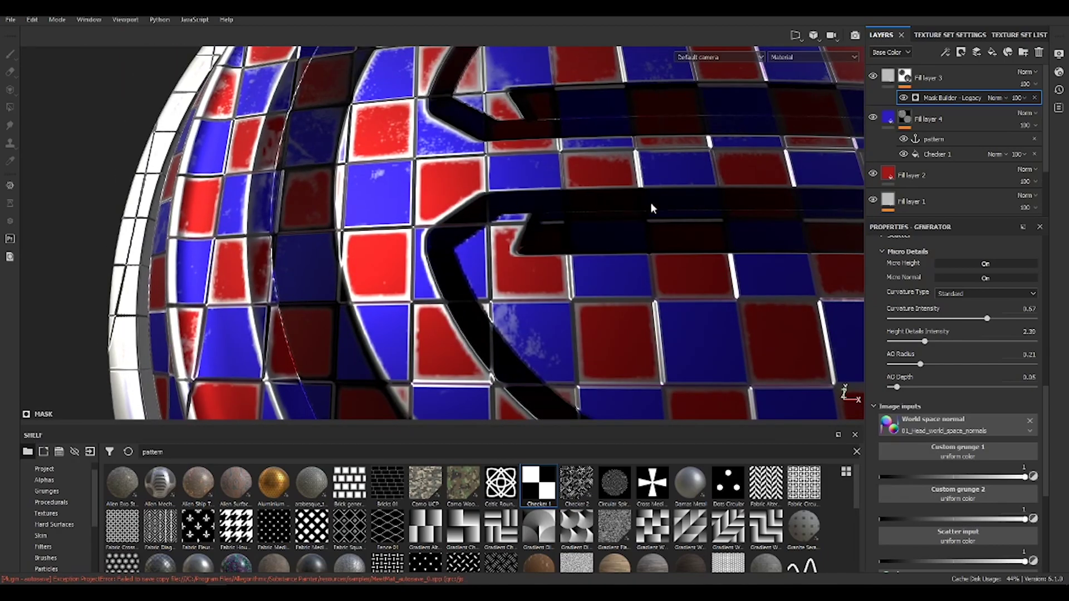
left_click_drag(449, 238, 623, 229, "alt")
right_click_drag(623, 229, 346, 150, "alt")
left_click_drag(345, 149, 495, 239, "alt")
left_click_drag(548, 121, 419, 84, "alt")
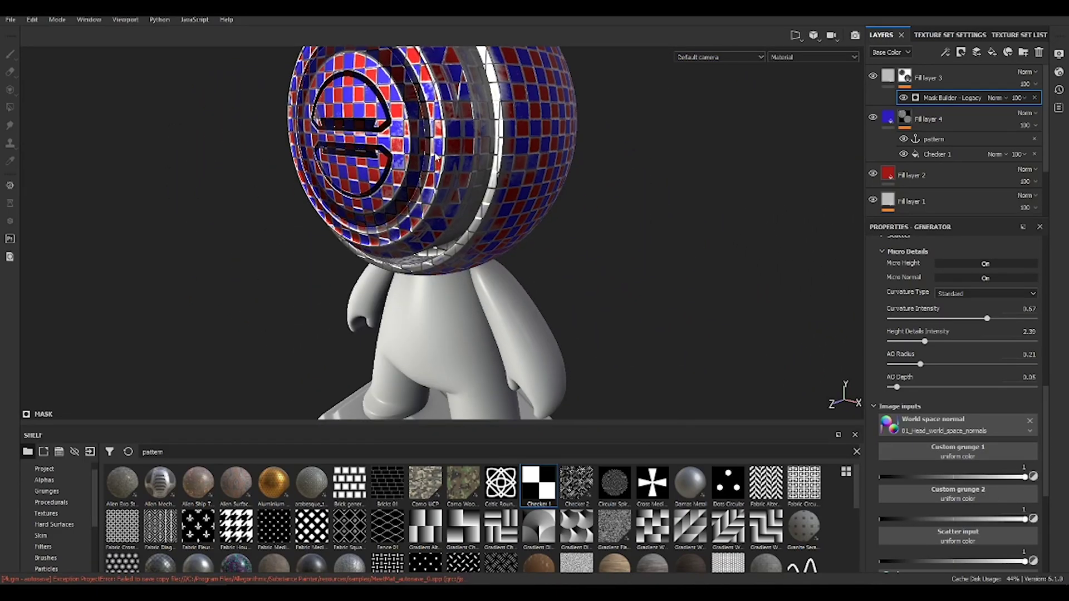
left_click_drag(465, 167, 530, 187, "alt")
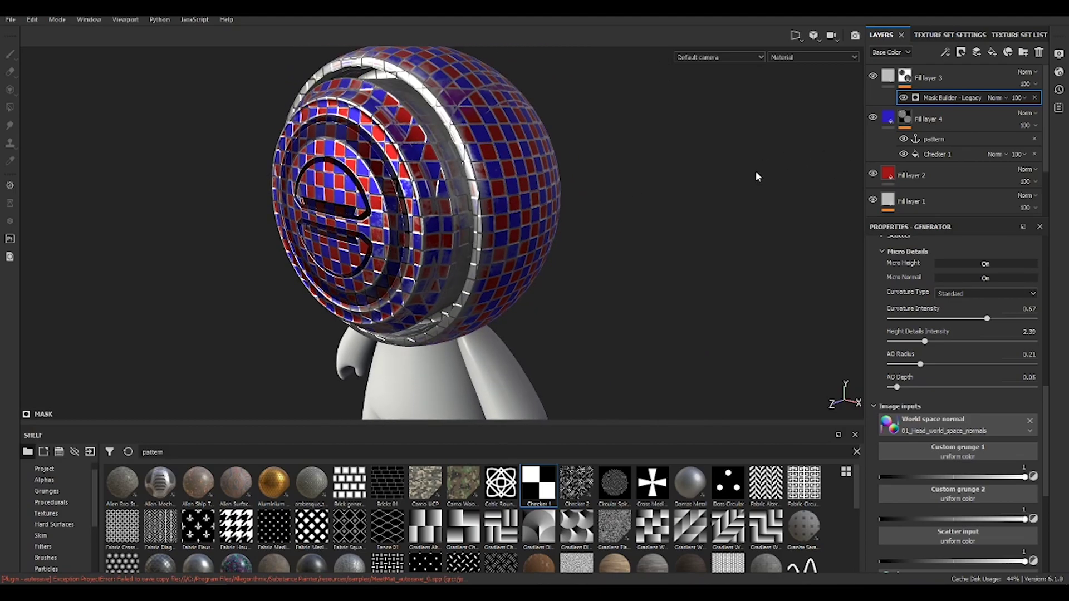